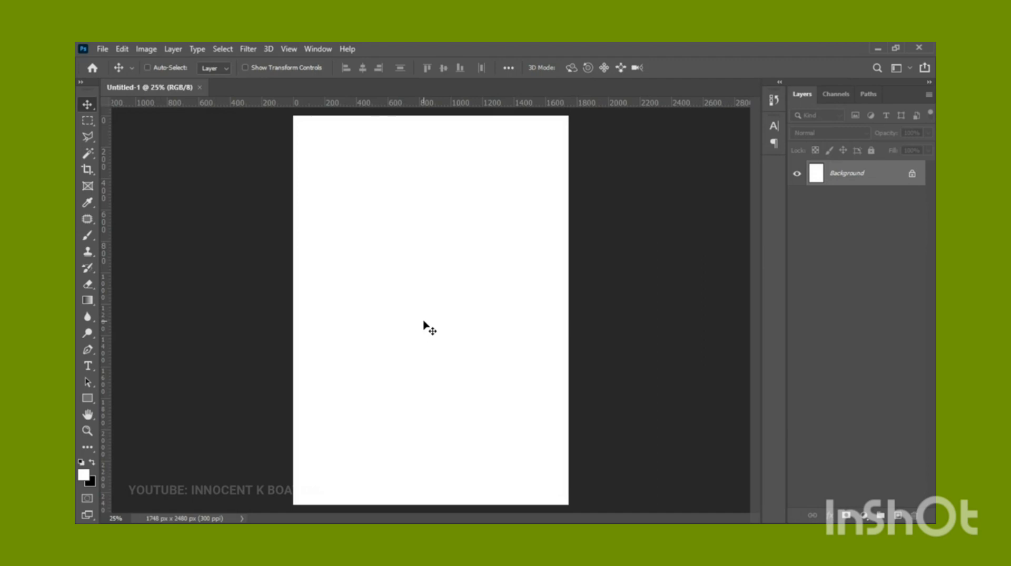
Place the Pngtree emerald watercolor leaf background image as embedded and scale it to about 12.21% so it covers the whole page.
{"action": "left_click", "coordinate": [102, 48]}
{"action": "left_click", "coordinate": [160, 298]}
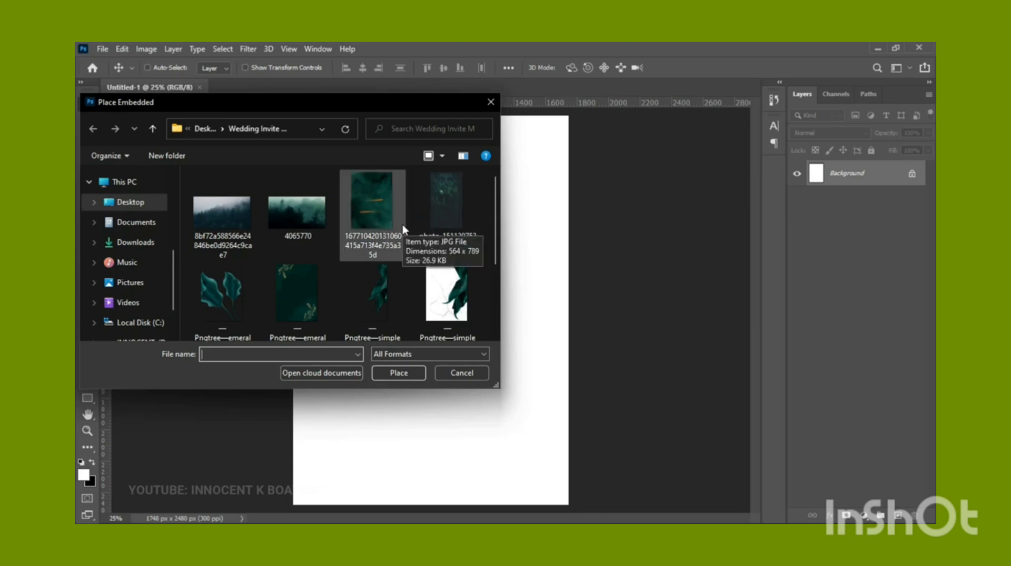
{"action": "left_click", "coordinate": [307, 298]}
{"action": "double_click", "coordinate": [311, 288]}
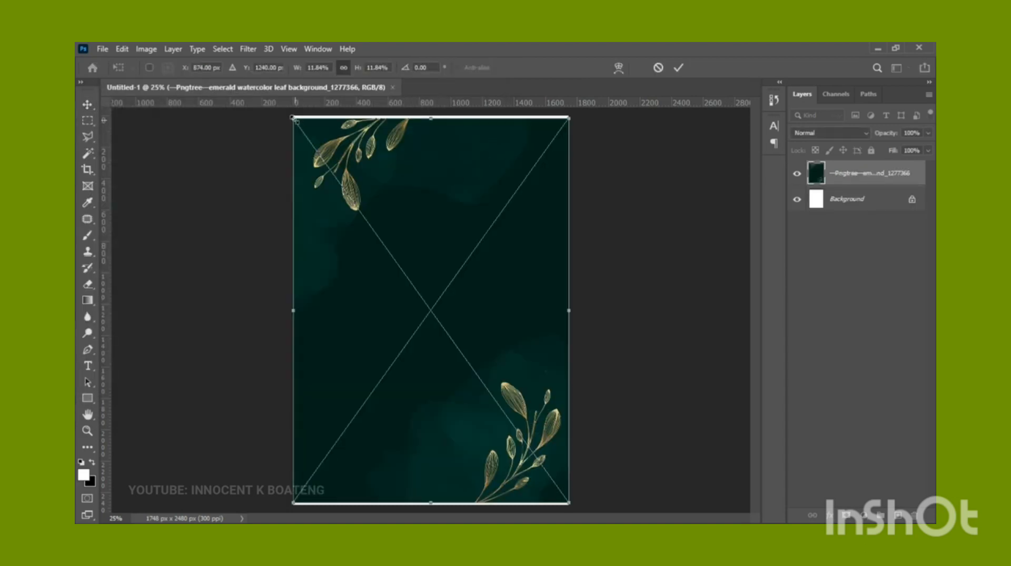
{"action": "left_click_drag", "start_coordinate": [290, 116], "coordinate": [289, 113]}
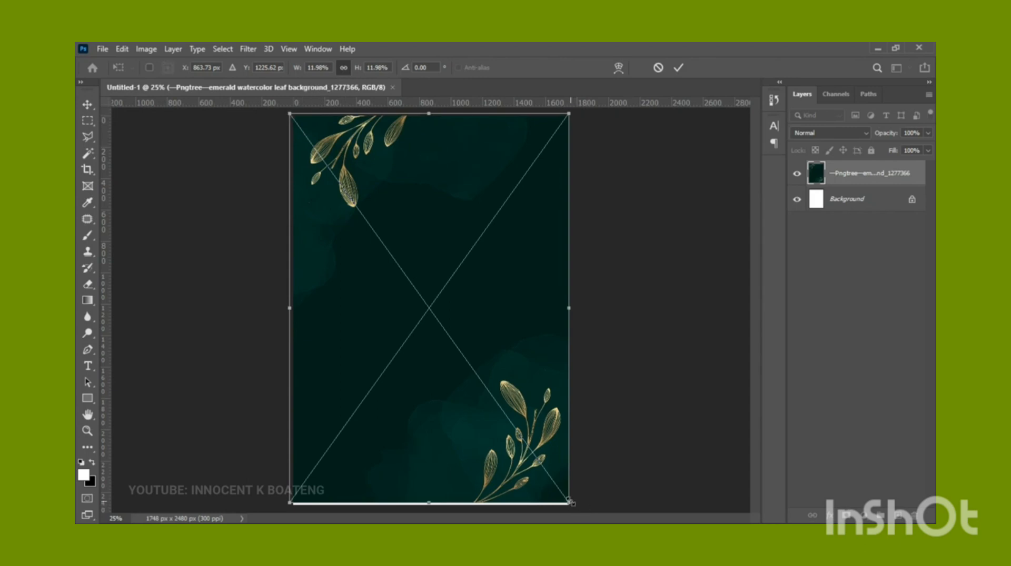
{"action": "left_click_drag", "start_coordinate": [569, 504], "coordinate": [574, 510]}
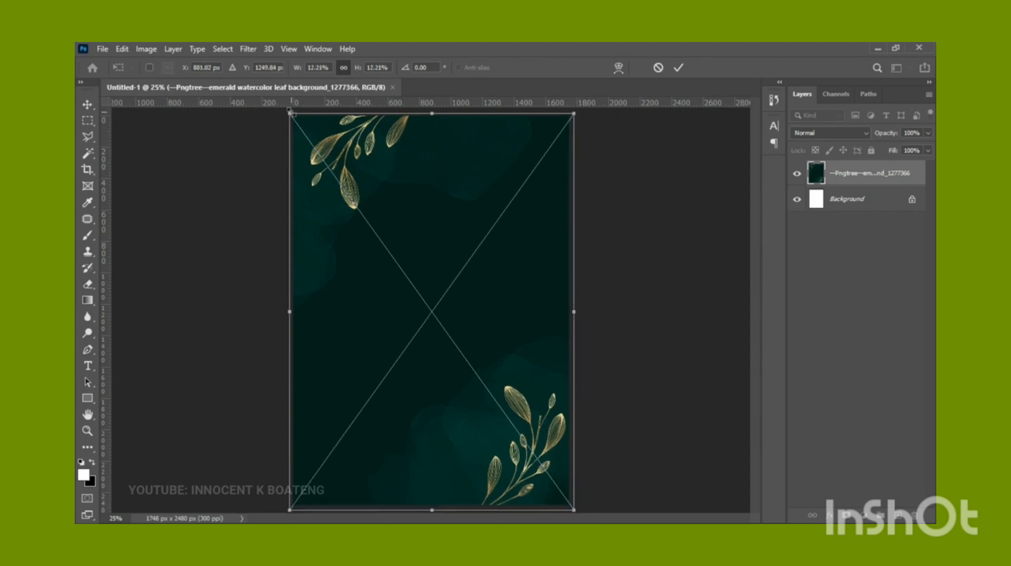
{"action": "key", "text": "Return"}
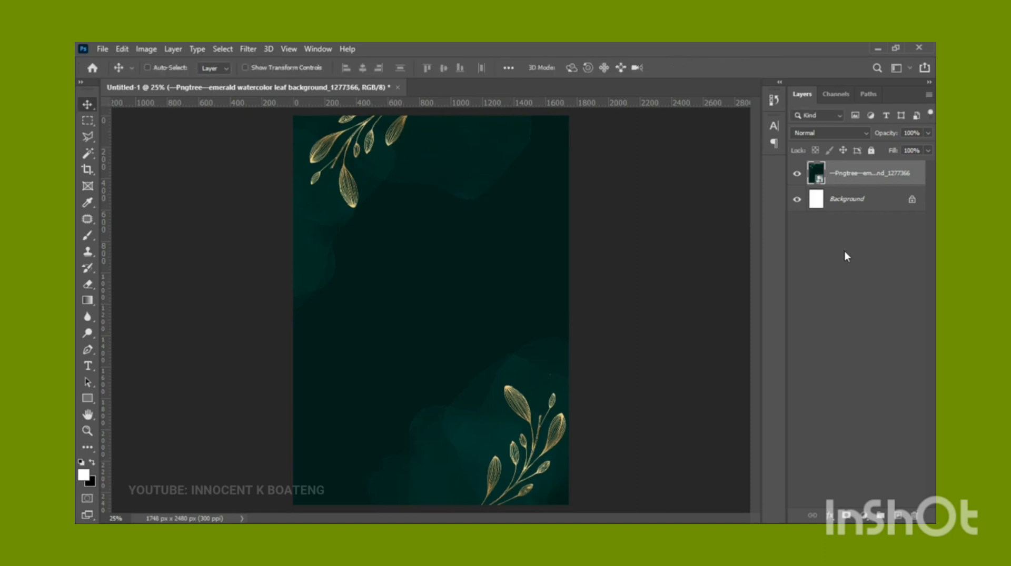
Rasterize the watercolor leaf background layer and darken it with Levels by raising the black input level.
{"action": "right_click", "coordinate": [859, 177]}
{"action": "left_click", "coordinate": [751, 296]}
{"action": "key", "text": "ctrl+l"}
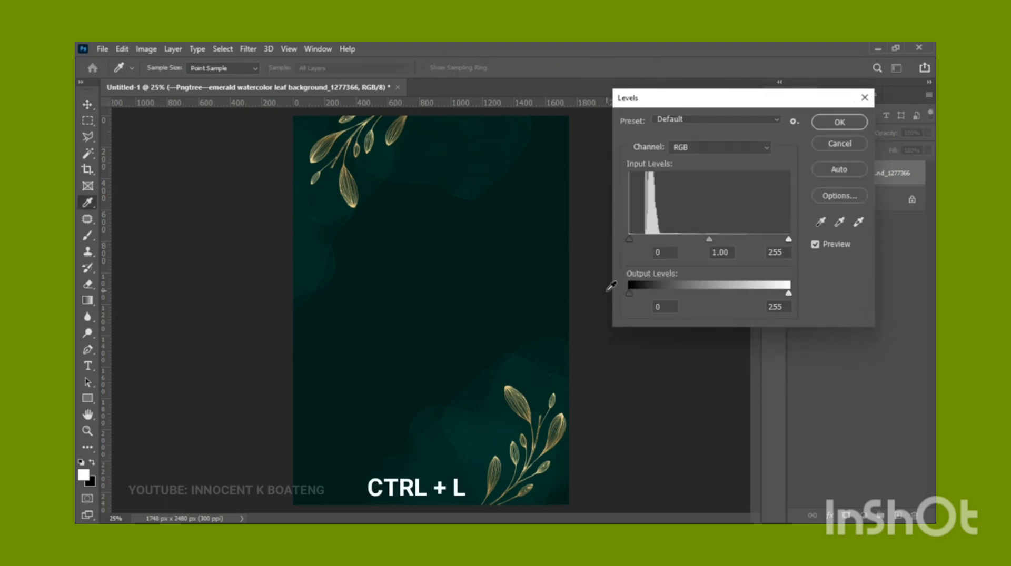
{"action": "left_click", "coordinate": [629, 241]}
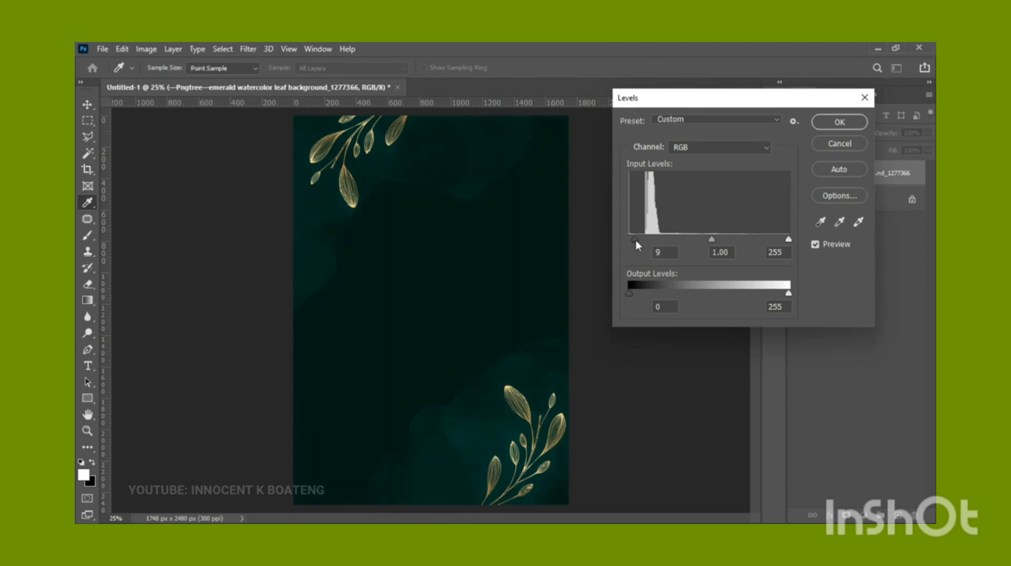
{"action": "left_click_drag", "start_coordinate": [636, 240], "coordinate": [636, 241]}
{"action": "mouse_move", "coordinate": [787, 242]}
{"action": "left_mouse_down"}
{"action": "mouse_move", "coordinate": [756, 243]}
{"action": "mouse_move", "coordinate": [802, 236]}
{"action": "left_mouse_up"}
{"action": "left_click", "coordinate": [837, 123]}
{"action": "key", "text": "v"}
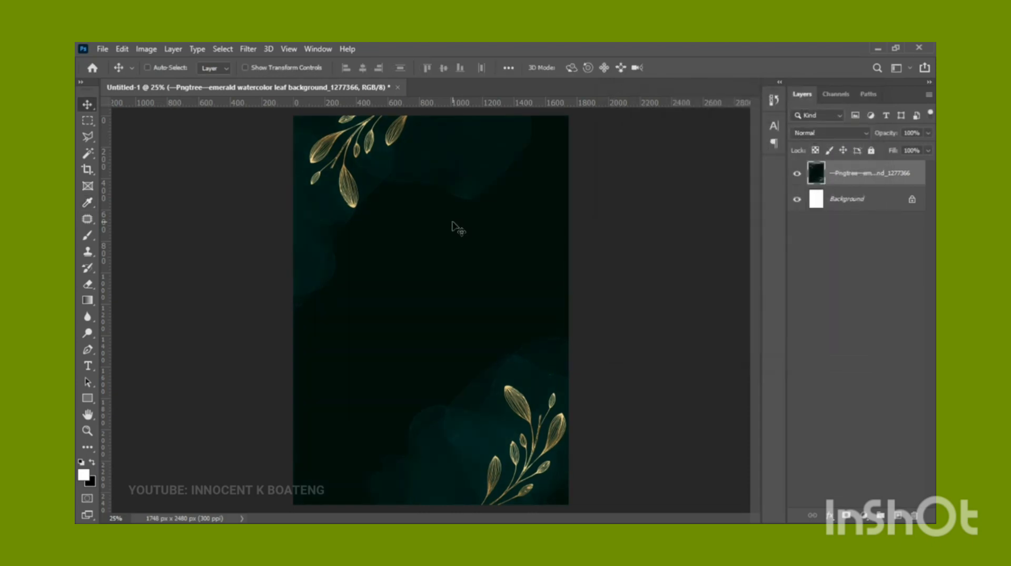
Place the Pngtree emerald tropical plant background image as an embedded layer above the leaf background.
{"action": "left_click", "coordinate": [103, 48]}
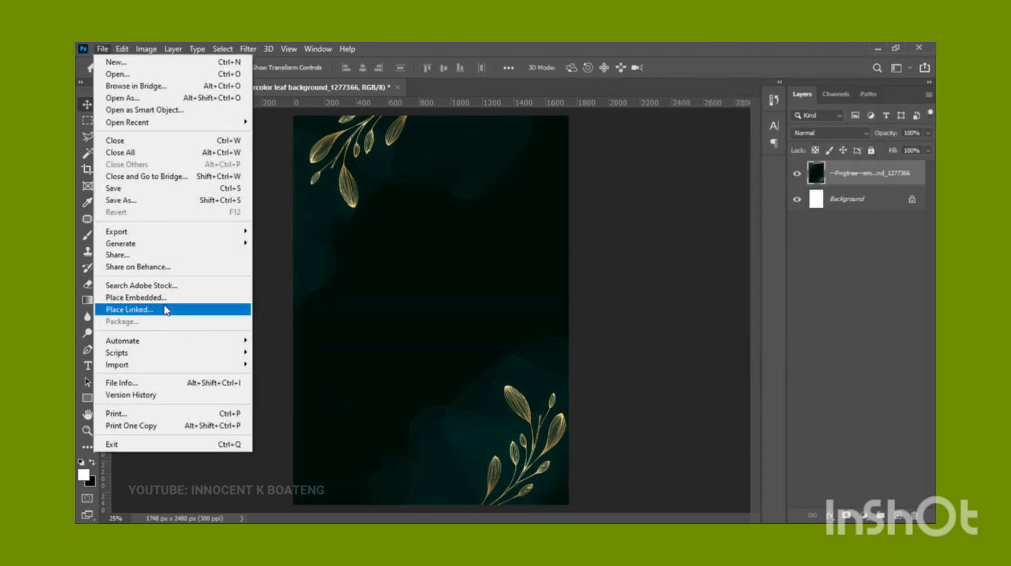
{"action": "left_click", "coordinate": [160, 296]}
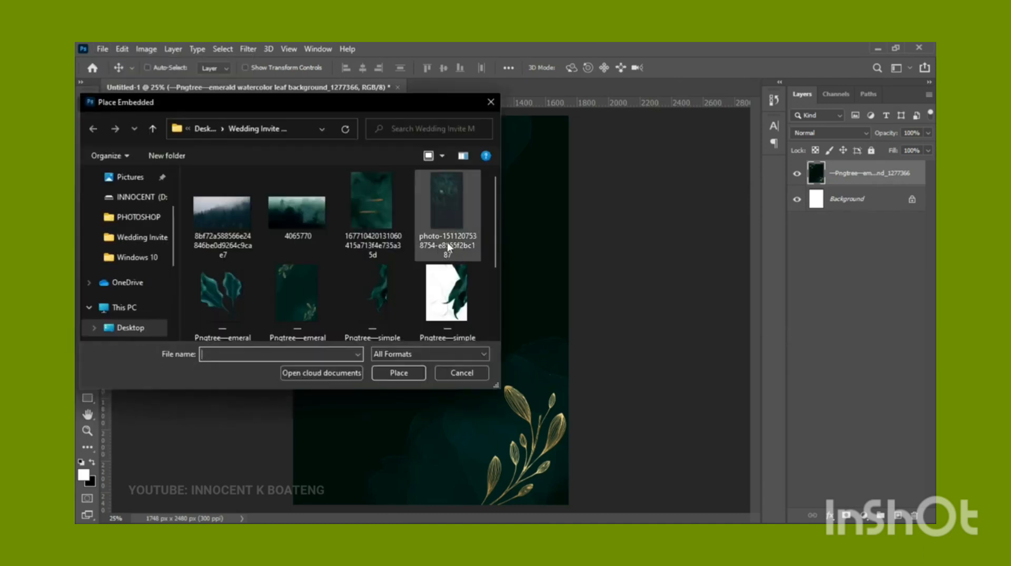
{"action": "scroll", "coordinate": [348, 289], "scroll_direction": "down", "scroll_amount": 2}
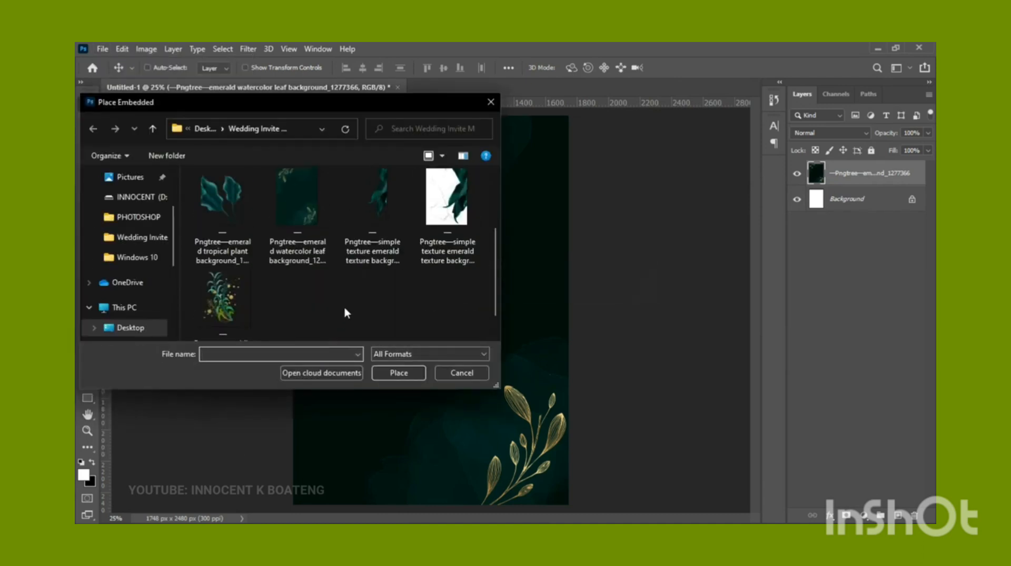
{"action": "double_click", "coordinate": [226, 223]}
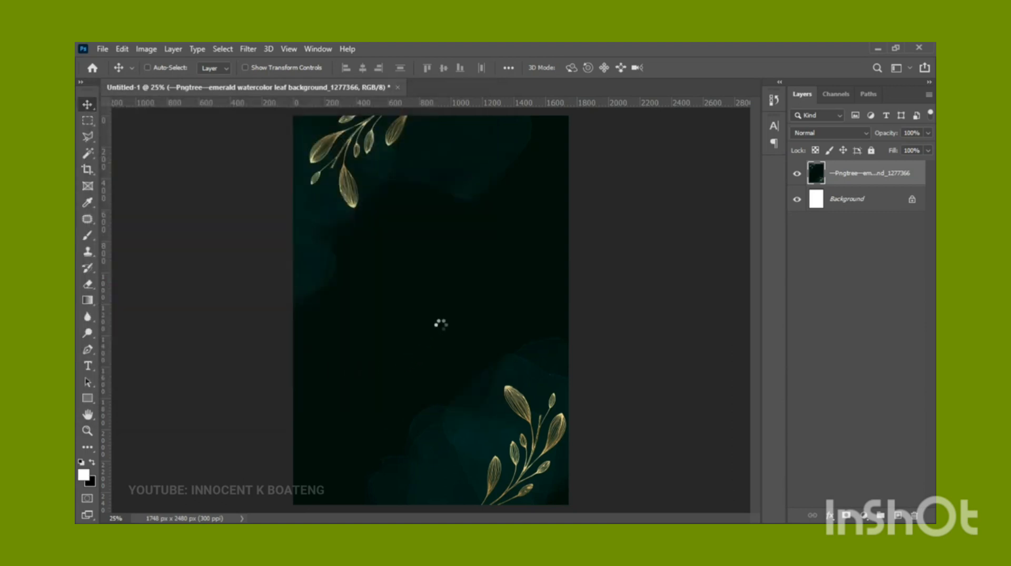
{"action": "key", "text": "Return"}
{"action": "key", "text": "v"}
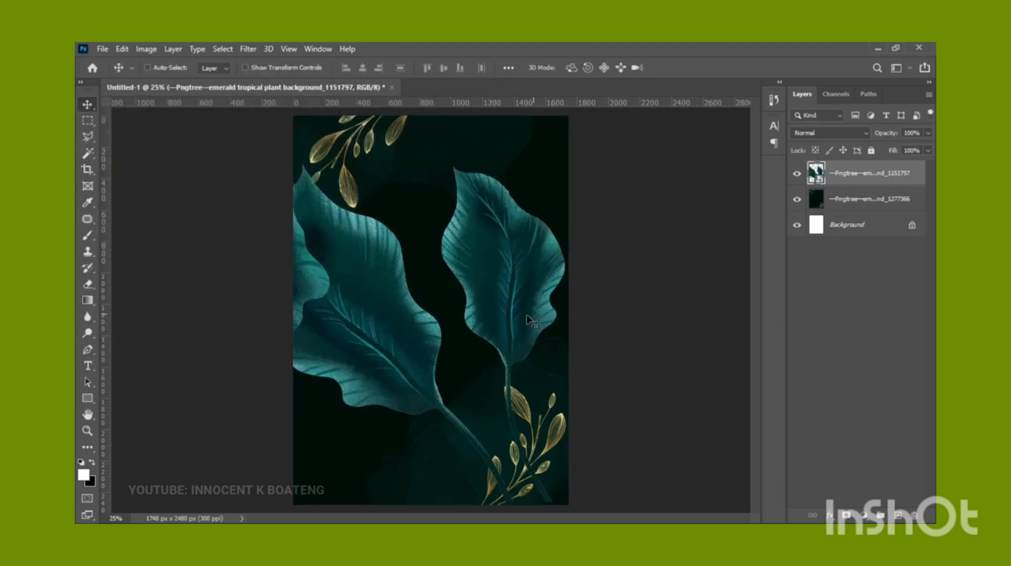
Scale the tropical plant image down to about 5.34% and fit it into the page's lower-left corner.
{"action": "key", "text": "ctrl+t"}
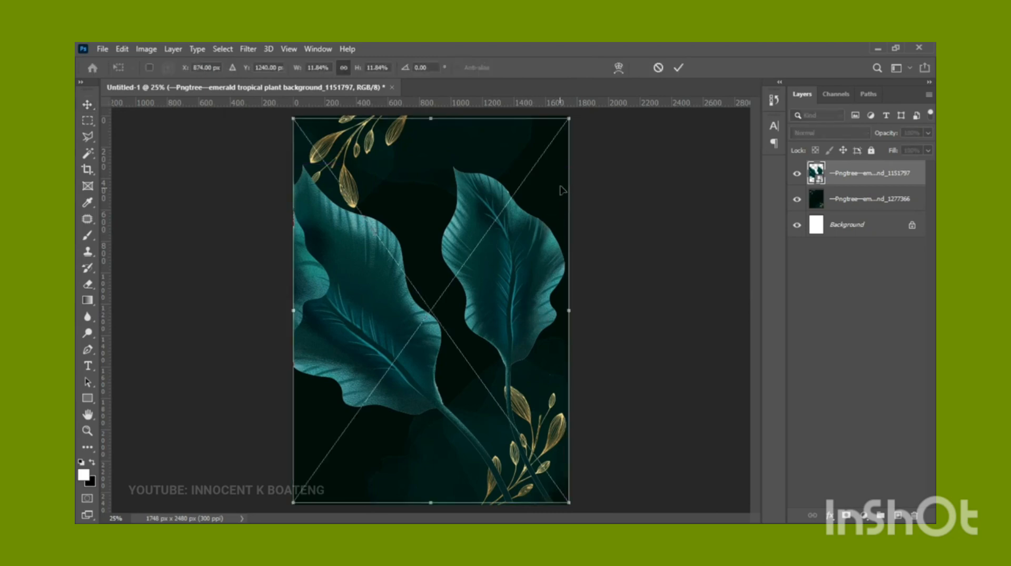
{"action": "left_click_drag", "start_coordinate": [569, 114], "coordinate": [456, 354]}
{"action": "left_click_drag", "start_coordinate": [396, 416], "coordinate": [392, 418]}
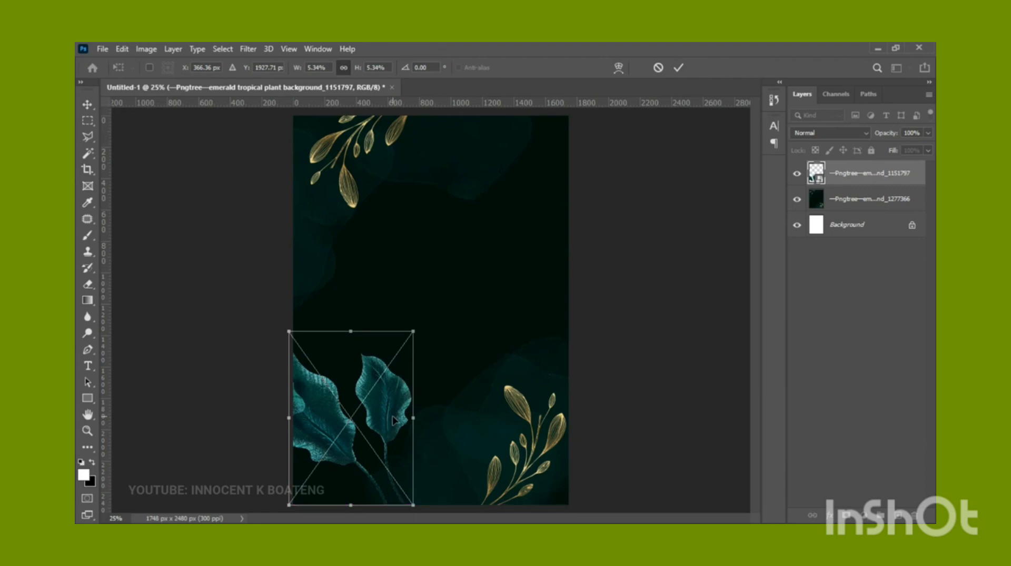
{"action": "key", "text": "Return"}
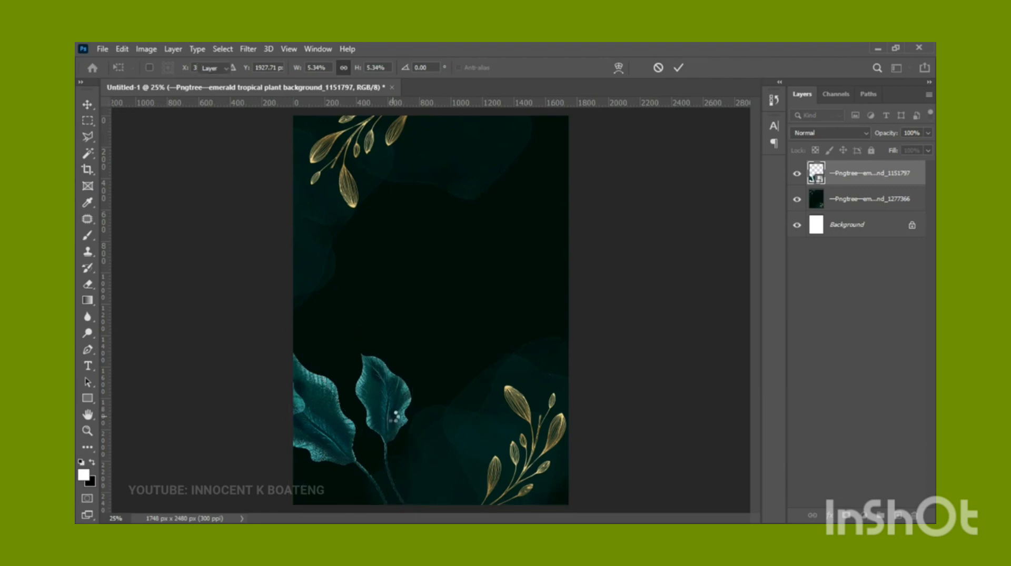
Rasterize the tropical plant layer and lower its opacity to 14%.
{"action": "right_click", "coordinate": [855, 177]}
{"action": "left_click", "coordinate": [746, 296]}
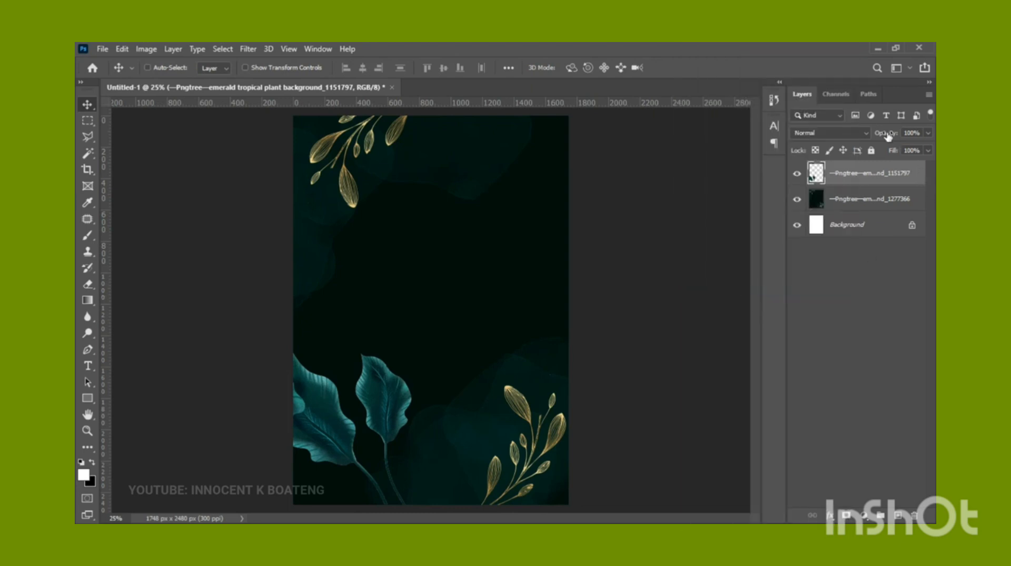
{"action": "left_click_drag", "start_coordinate": [888, 136], "coordinate": [832, 139]}
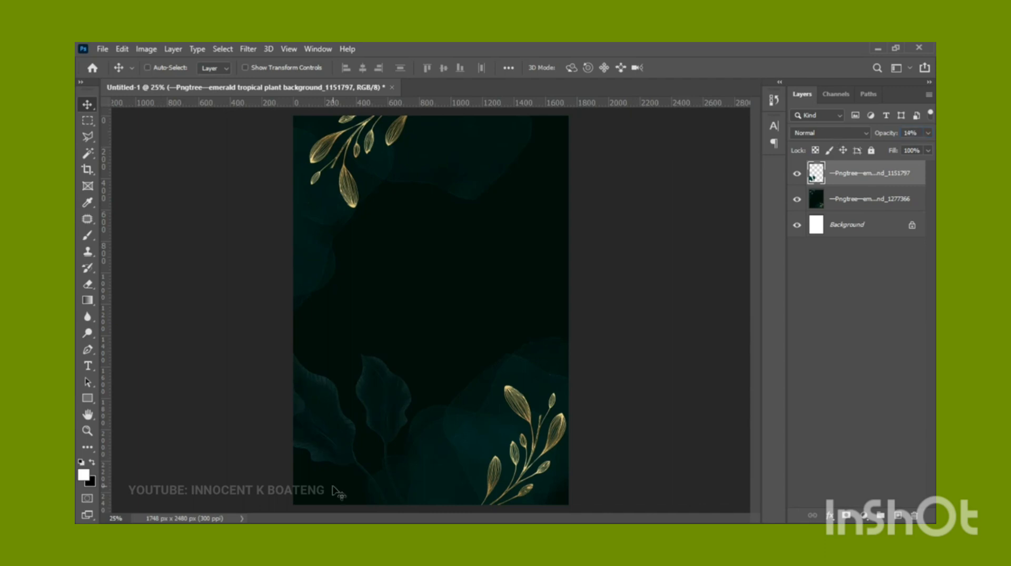
Place the Pngtree simple texture emerald texture background 2 leaf image as an embedded layer.
{"action": "left_click", "coordinate": [102, 53]}
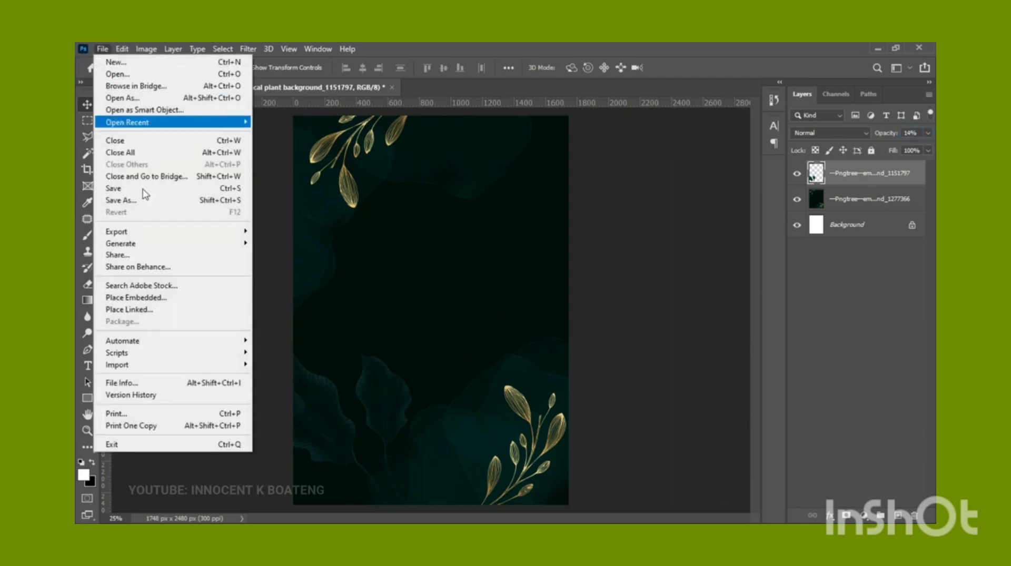
{"action": "left_click", "coordinate": [163, 298]}
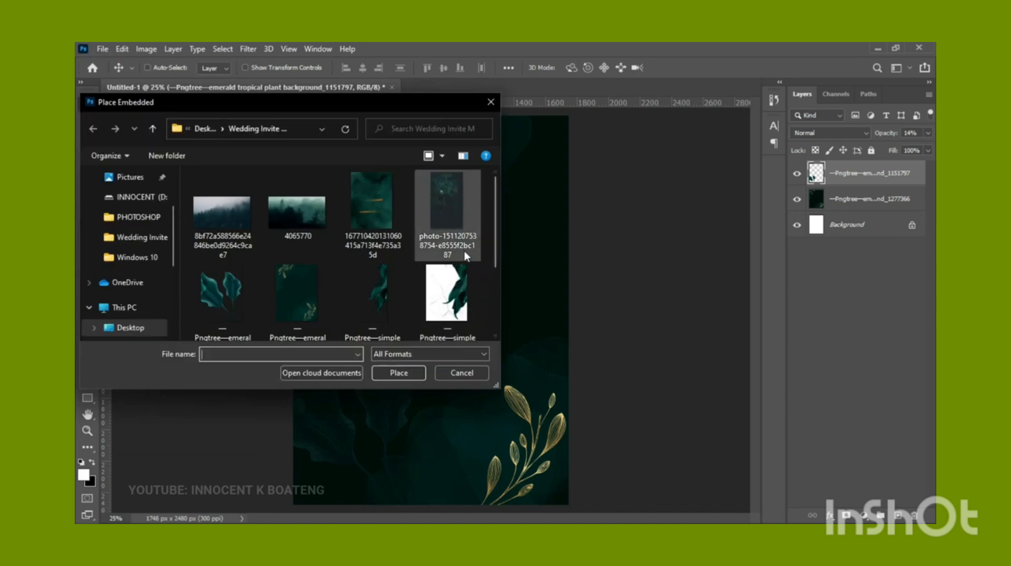
{"action": "scroll", "coordinate": [427, 297], "scroll_direction": "down", "scroll_amount": 1}
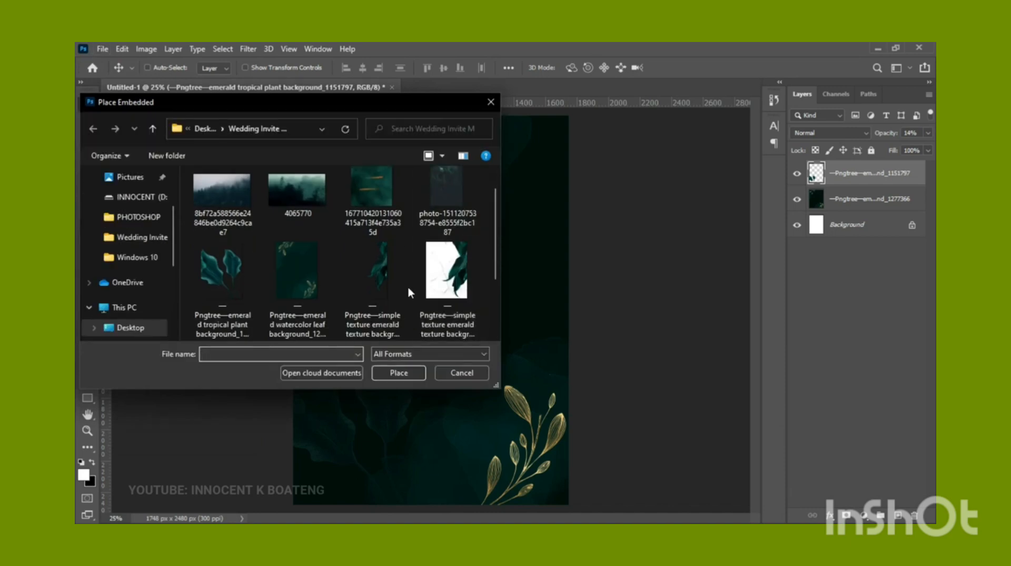
{"action": "double_click", "coordinate": [382, 280]}
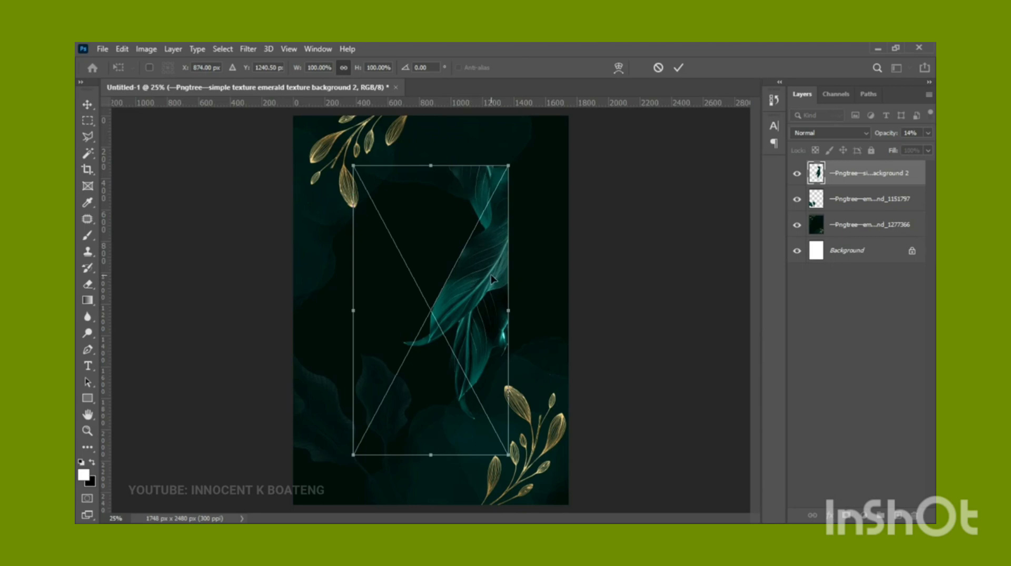
Position the texture leaf image against the page's upper-right edge and set its opacity to 41%.
{"action": "left_click_drag", "start_coordinate": [491, 280], "coordinate": [545, 220]}
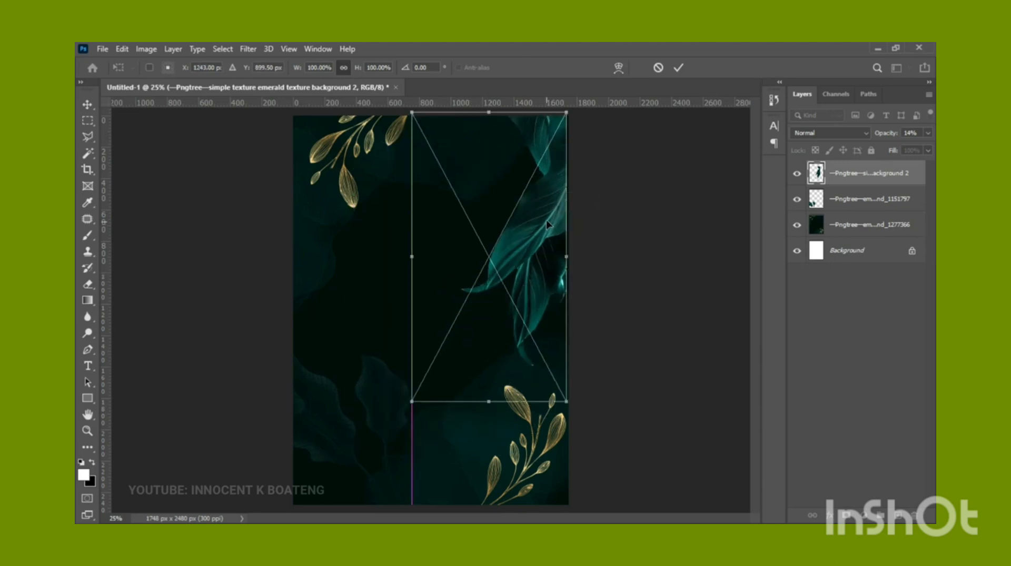
{"action": "key", "text": "Return"}
{"action": "key", "text": "shift+Right"}
{"action": "key", "text": "shift+Right"}
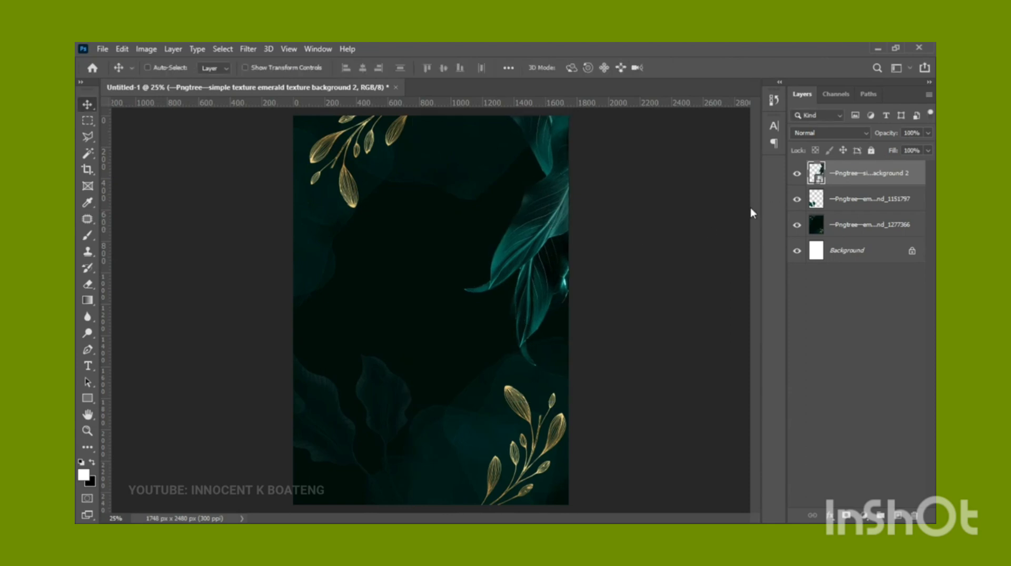
{"action": "left_click_drag", "start_coordinate": [887, 136], "coordinate": [849, 139]}
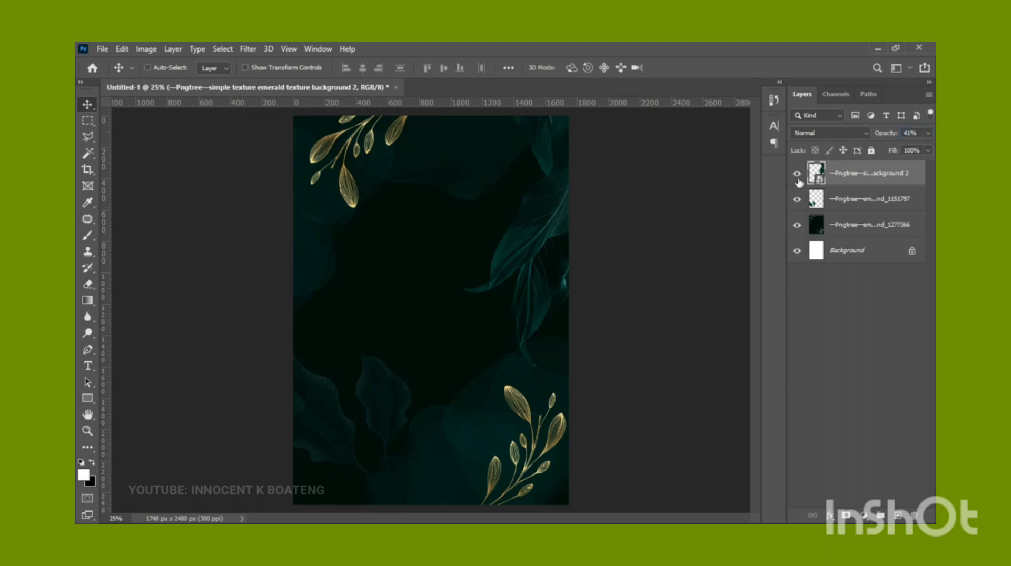
Group the three placed image layers and rename the group as Background.
{"action": "left_click", "coordinate": [509, 251], "text": "alt"}
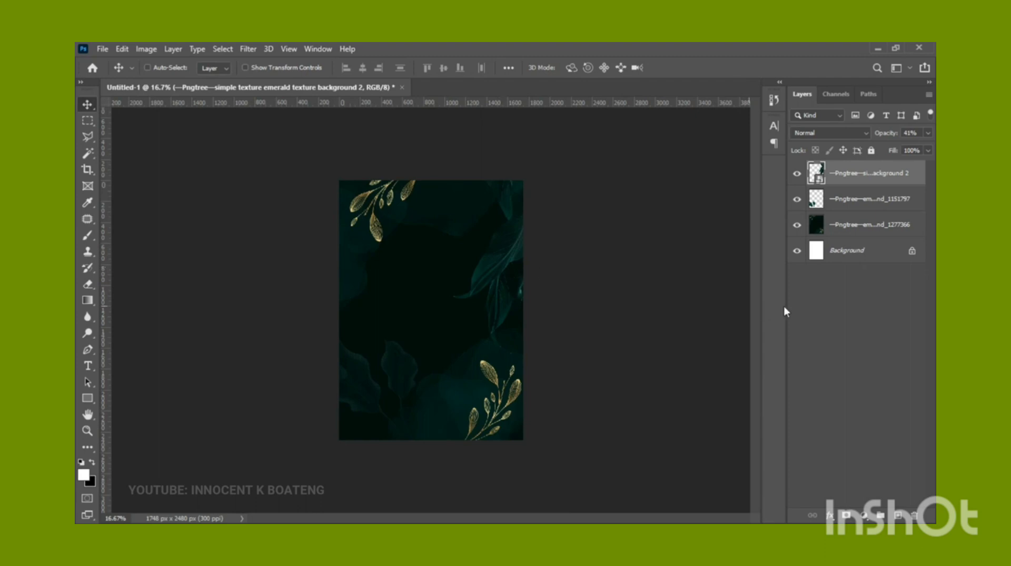
{"action": "left_click", "coordinate": [859, 230], "text": "shift"}
{"action": "key", "text": "ctrl+g"}
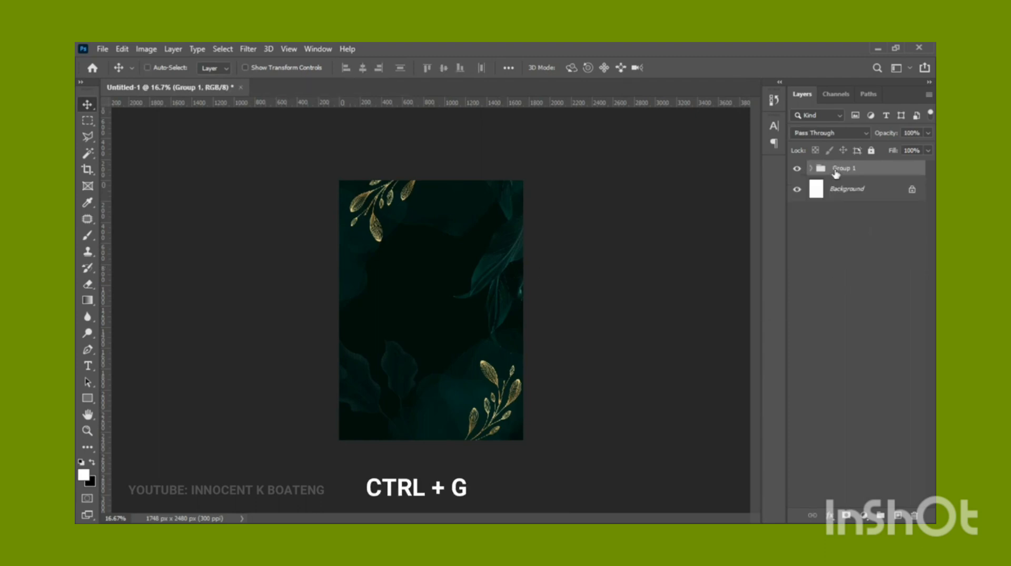
{"action": "double_click", "coordinate": [844, 169]}
{"action": "type", "text": "Background"}
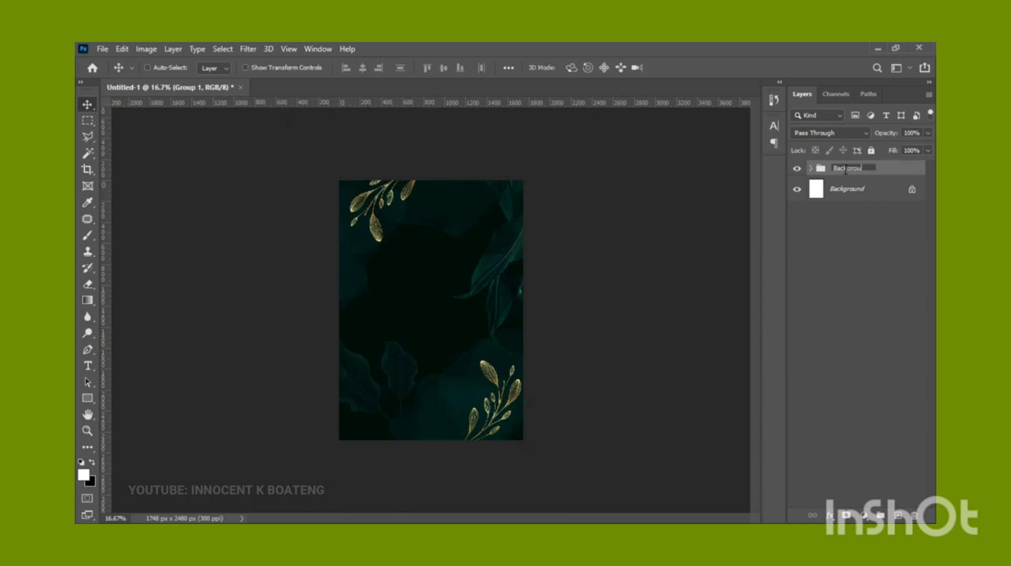
{"action": "key", "text": "Return"}
{"action": "key", "text": "ctrl+plus"}
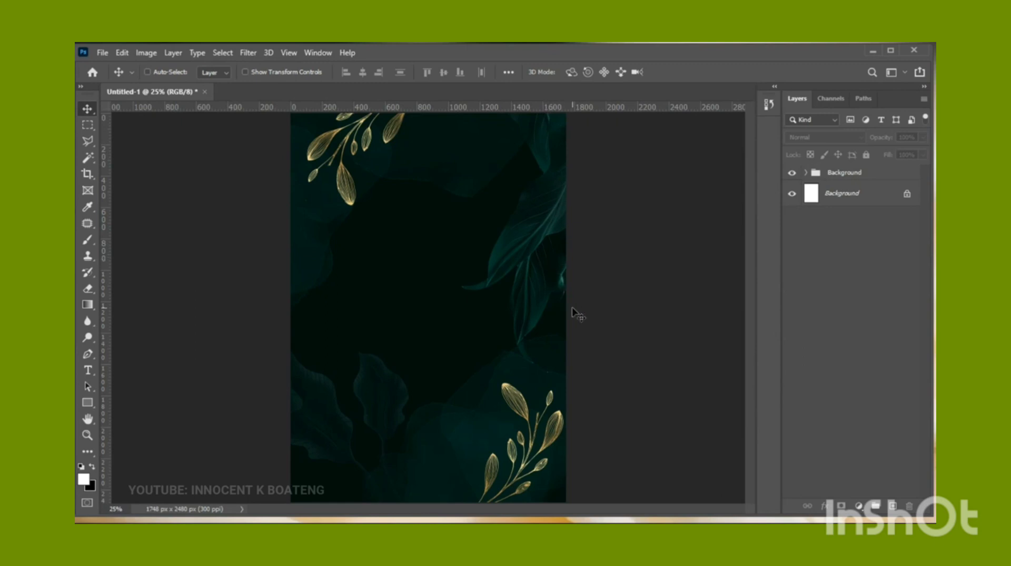
Switch to Notepad and copy the line "Together with their families" from the invitation text.
{"action": "key", "text": "alt+Tab"}
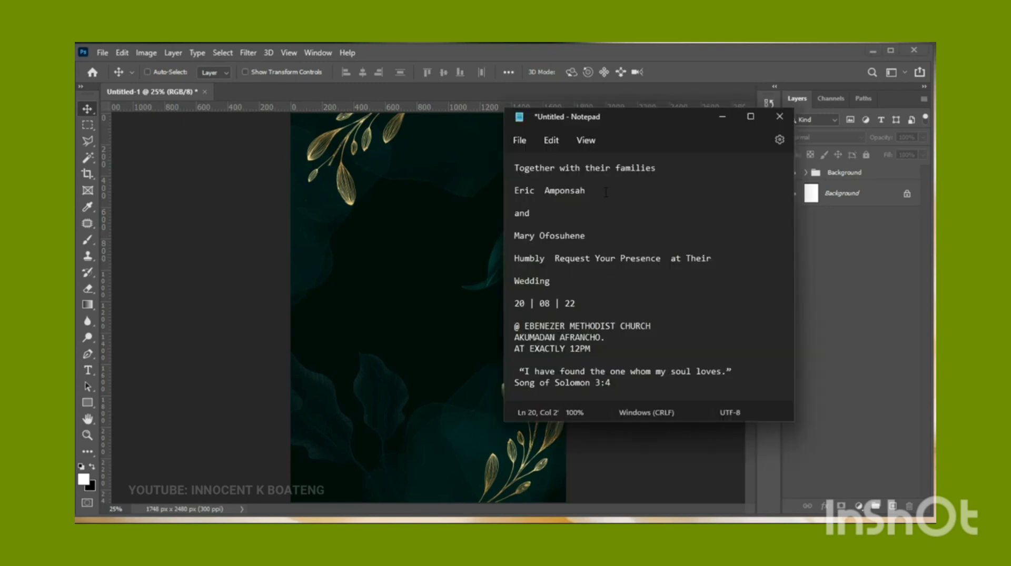
{"action": "triple_click", "coordinate": [604, 170]}
{"action": "key", "text": "ctrl+c"}
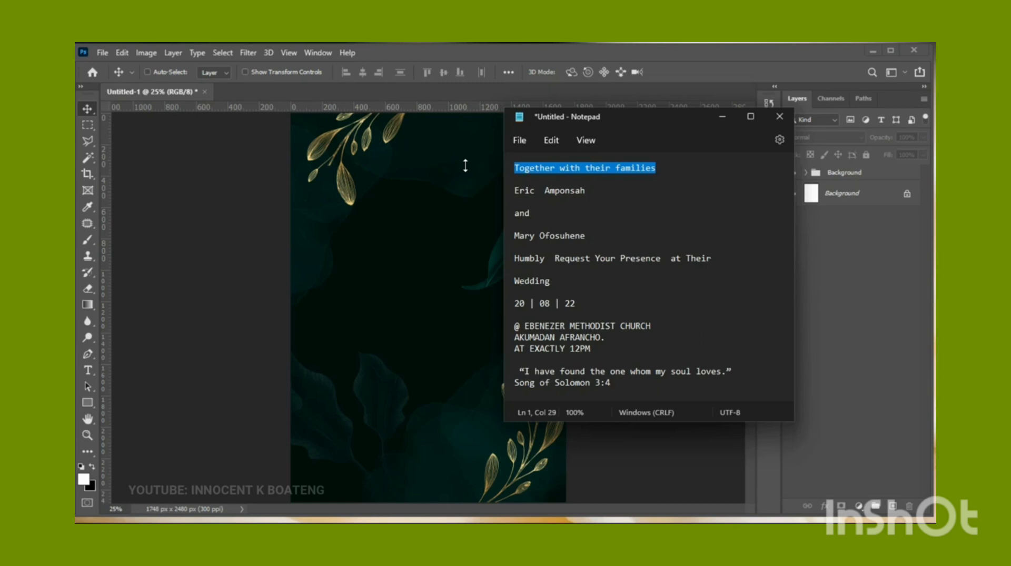
Return to Photoshop and add a text layer near the top of the page with the copied line "Together with their families".
{"action": "key", "text": "alt+Tab"}
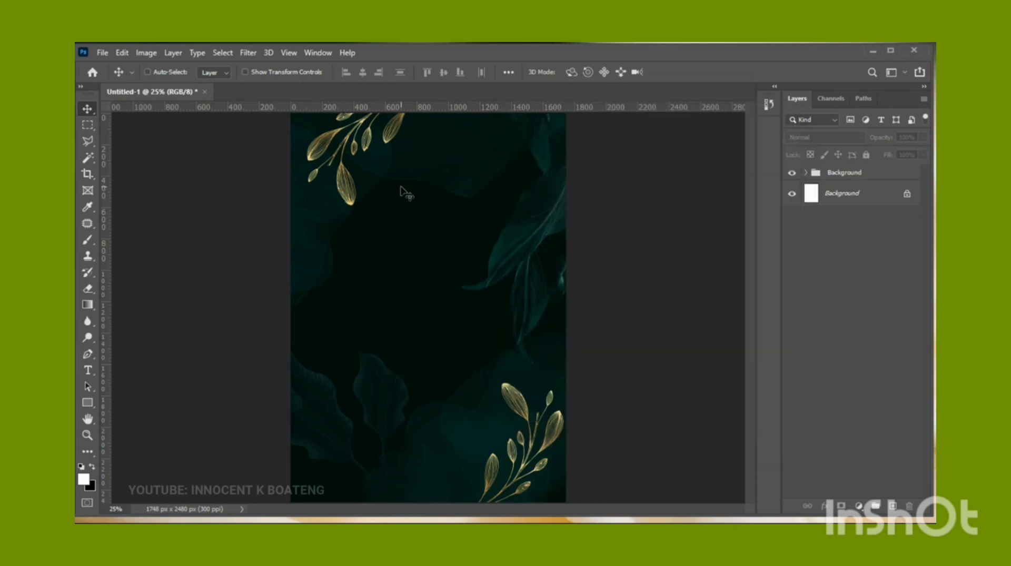
{"action": "left_click", "coordinate": [89, 370]}
{"action": "left_click", "coordinate": [402, 185]}
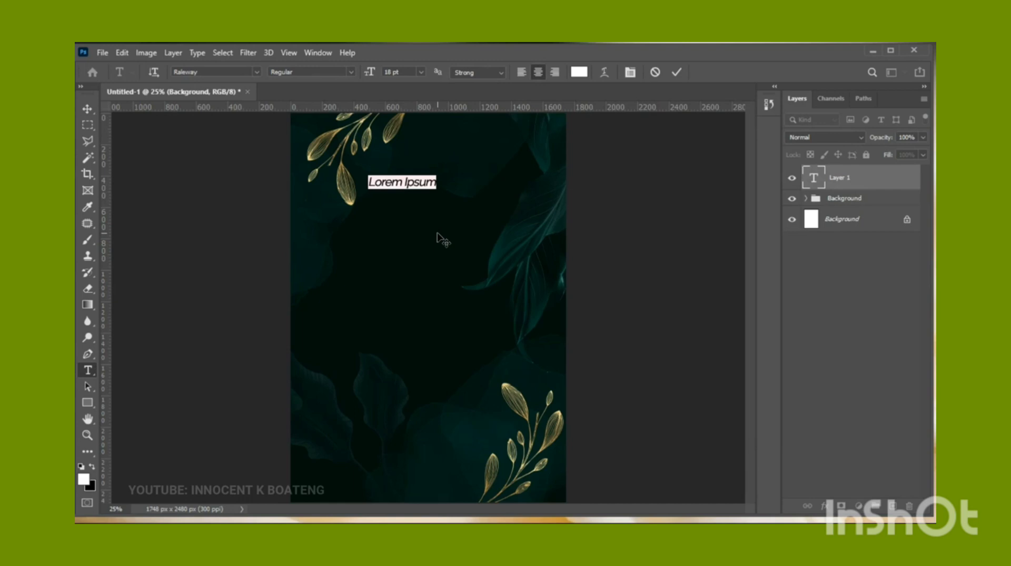
{"action": "key", "text": "ctrl+v"}
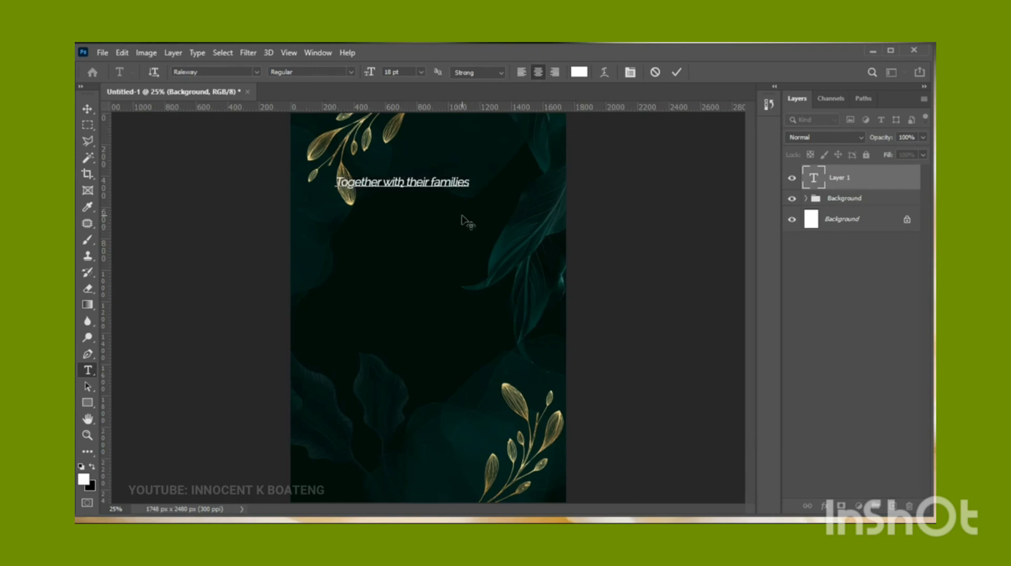
{"action": "left_click", "coordinate": [86, 108]}
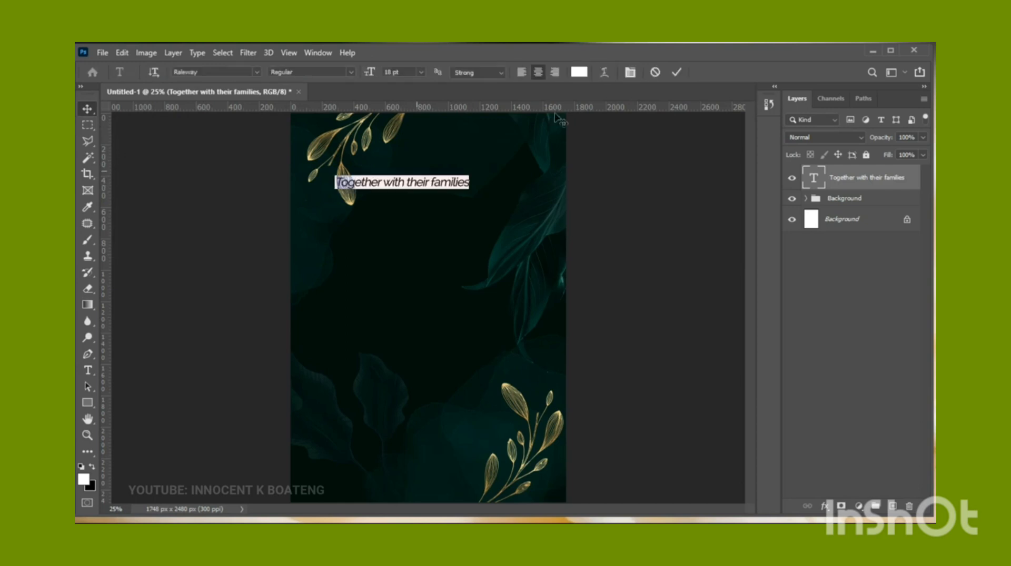
Center the "Together with their families" text horizontally on the page and move it slightly upward.
{"action": "left_click", "coordinate": [87, 109]}
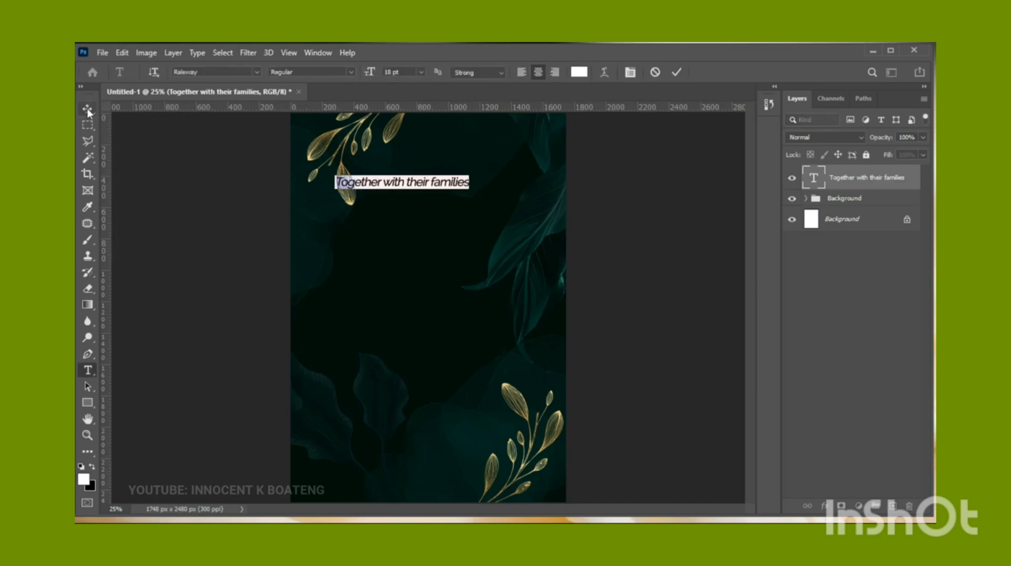
{"action": "key", "text": "ctrl+a"}
{"action": "left_click", "coordinate": [363, 72]}
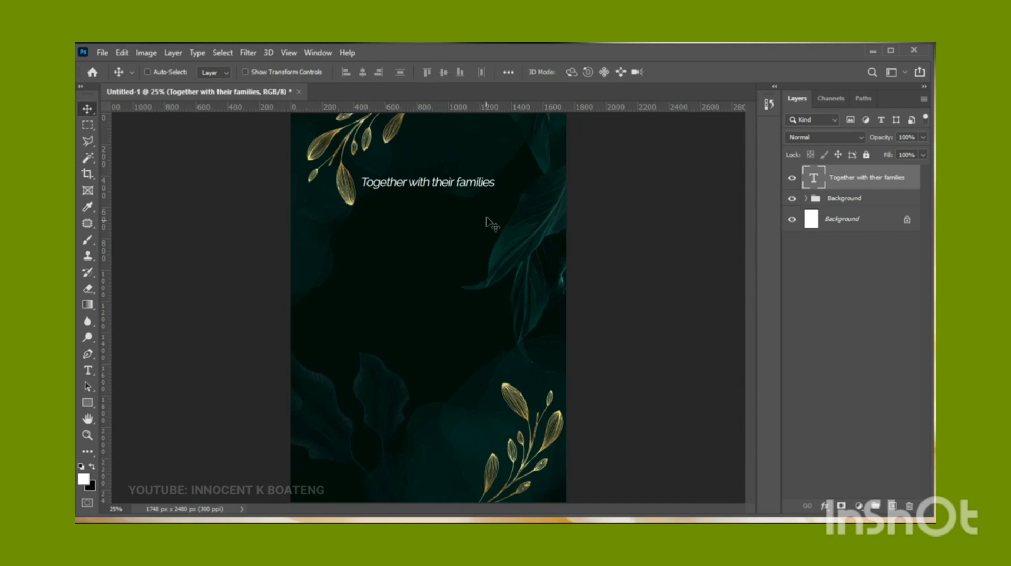
{"action": "left_click_drag", "start_coordinate": [484, 213], "coordinate": [487, 208]}
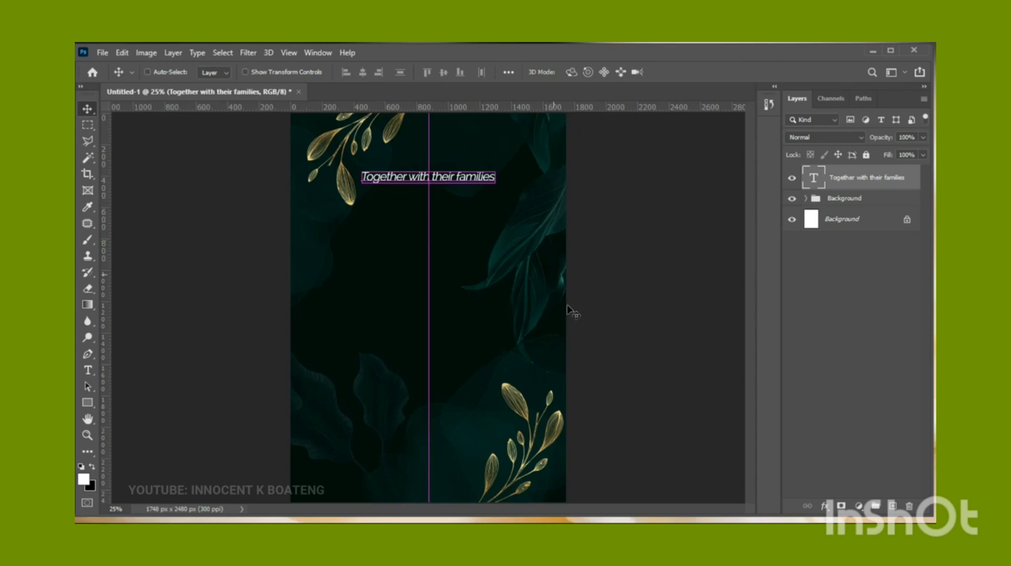
Switch to Notepad, copy the groom's name from the invitation text and return to Photoshop.
{"action": "left_click", "coordinate": [632, 522]}
{"action": "left_click_drag", "start_coordinate": [617, 194], "coordinate": [476, 196]}
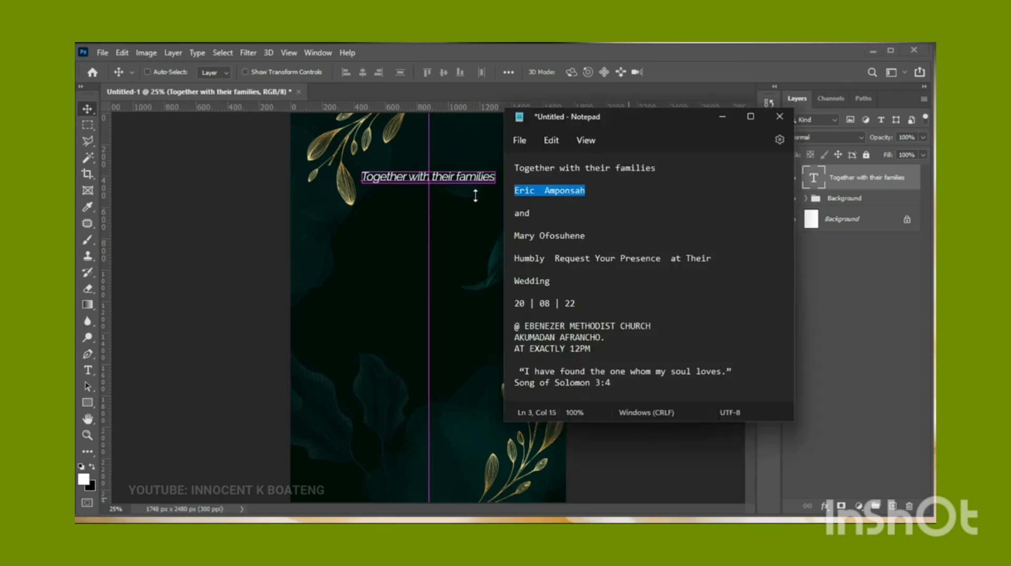
{"action": "left_click", "coordinate": [412, 201]}
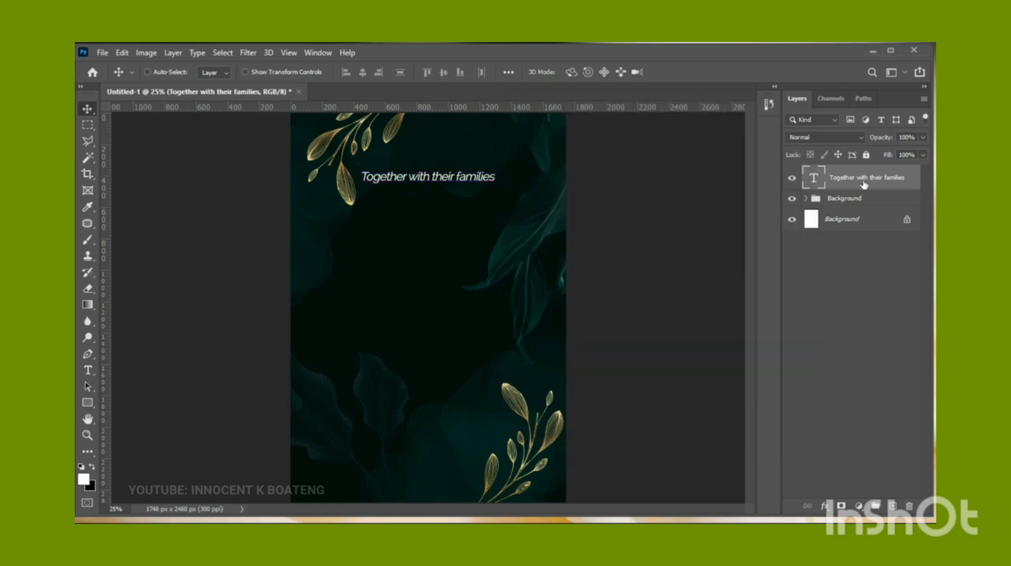
Duplicate the "Together with their families" text directly below the original and choose Edwardian Script ITC as the copy's font.
{"action": "key", "text": "ctrl+j"}
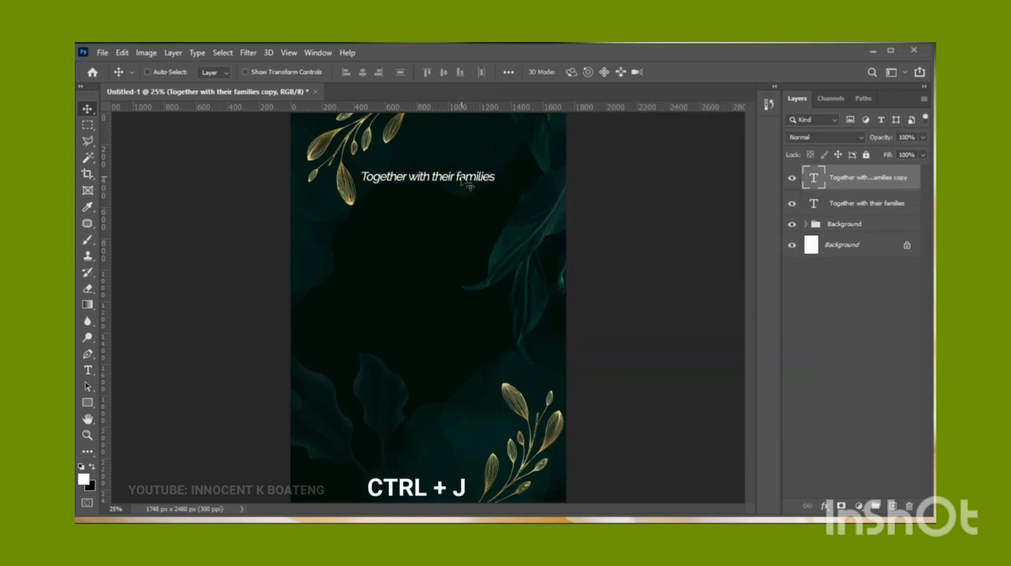
{"action": "left_click_drag", "start_coordinate": [460, 180], "coordinate": [460, 208]}
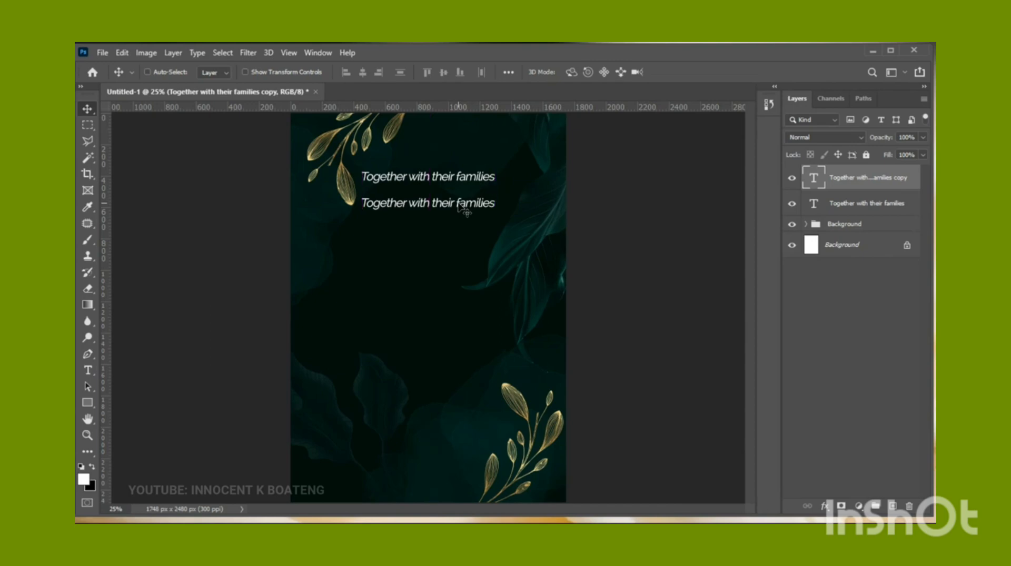
{"action": "double_click", "coordinate": [461, 206]}
{"action": "left_click", "coordinate": [234, 71]}
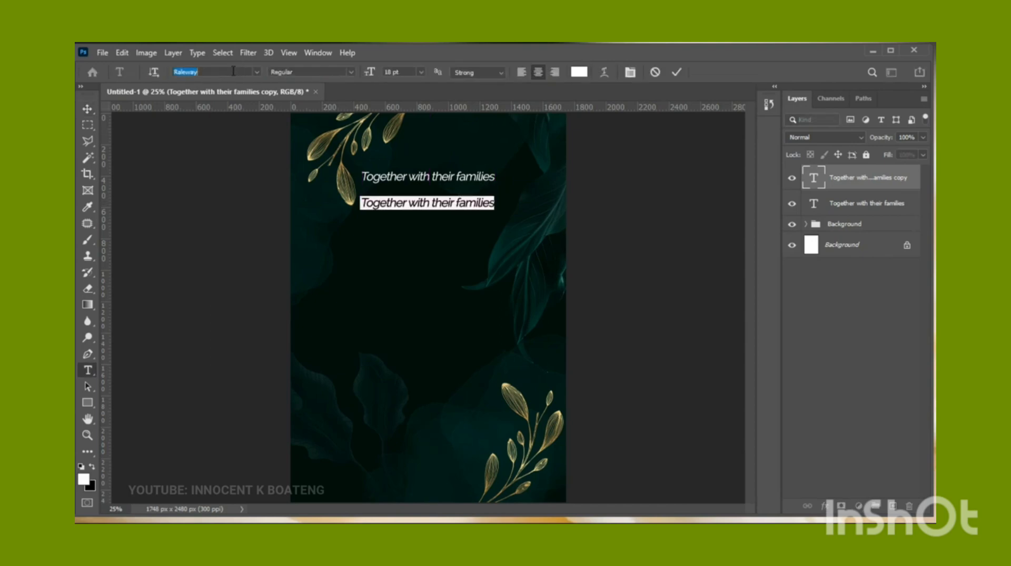
{"action": "type", "text": "edwa"}
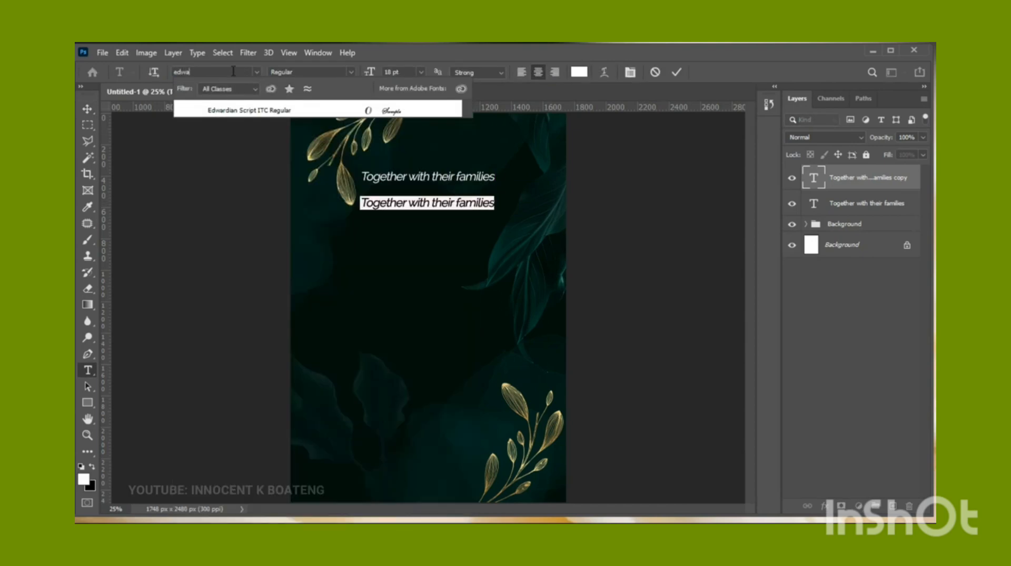
{"action": "left_click", "coordinate": [253, 110]}
Replace the duplicated line's wording with the copied groom's name.
{"action": "left_click_drag", "start_coordinate": [391, 203], "coordinate": [463, 203]}
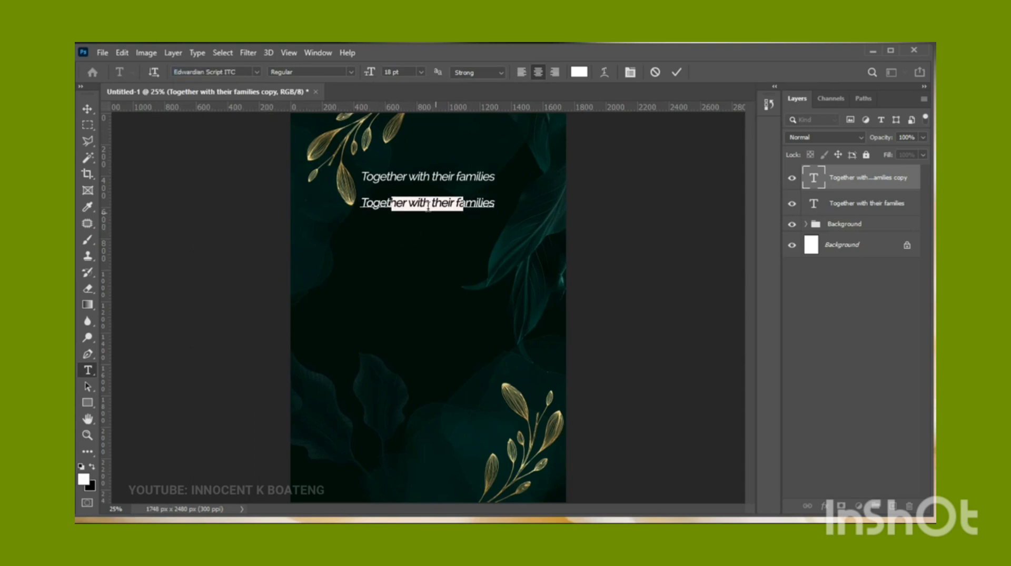
{"action": "key", "text": "ctrl+a"}
{"action": "key", "text": "ctrl+v"}
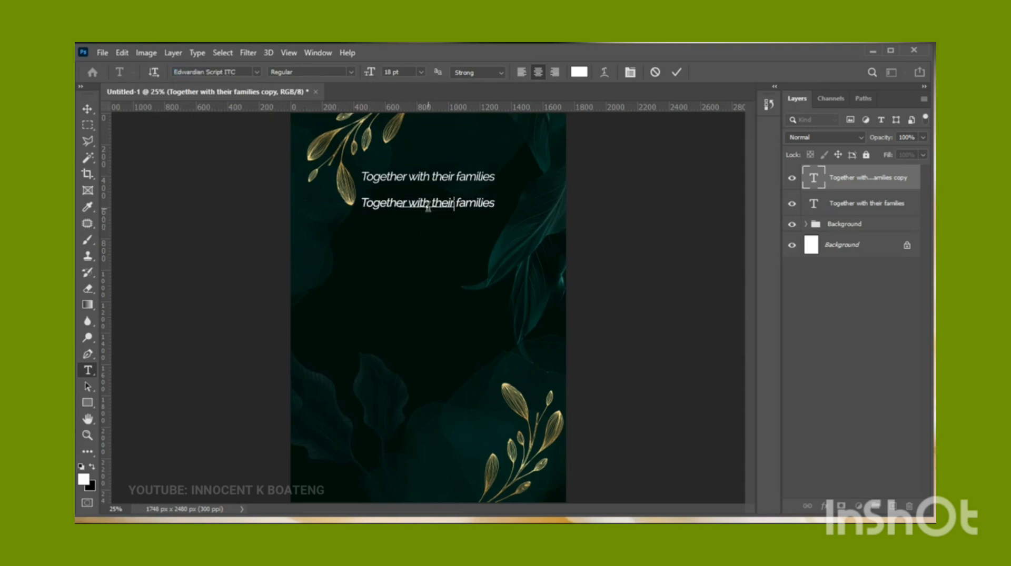
{"action": "left_click", "coordinate": [87, 108]}
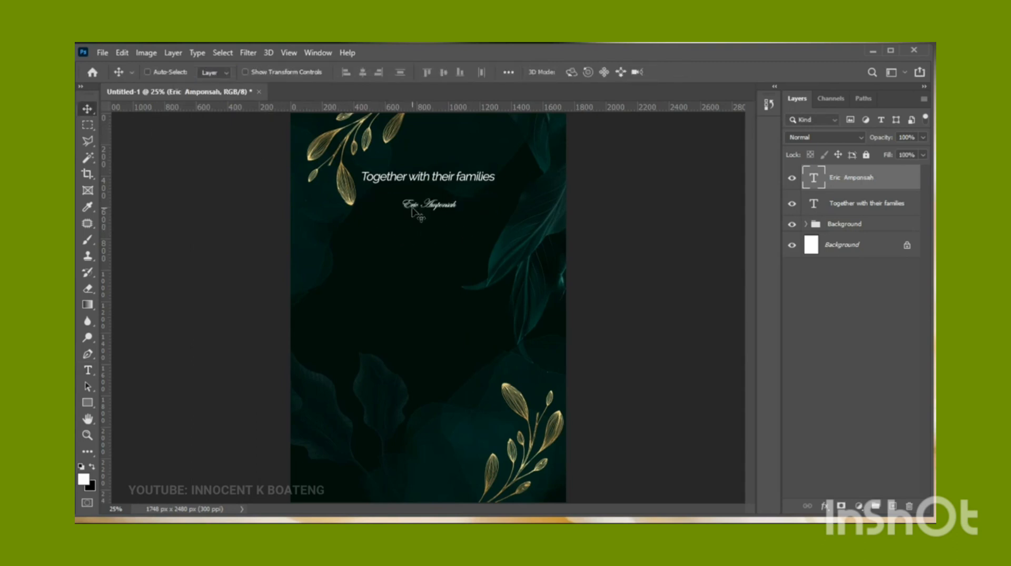
Scale the groom's name to about 339% and center it horizontally below the opening line.
{"action": "key", "text": "ctrl+t"}
{"action": "left_click_drag", "start_coordinate": [463, 213], "coordinate": [613, 252]}
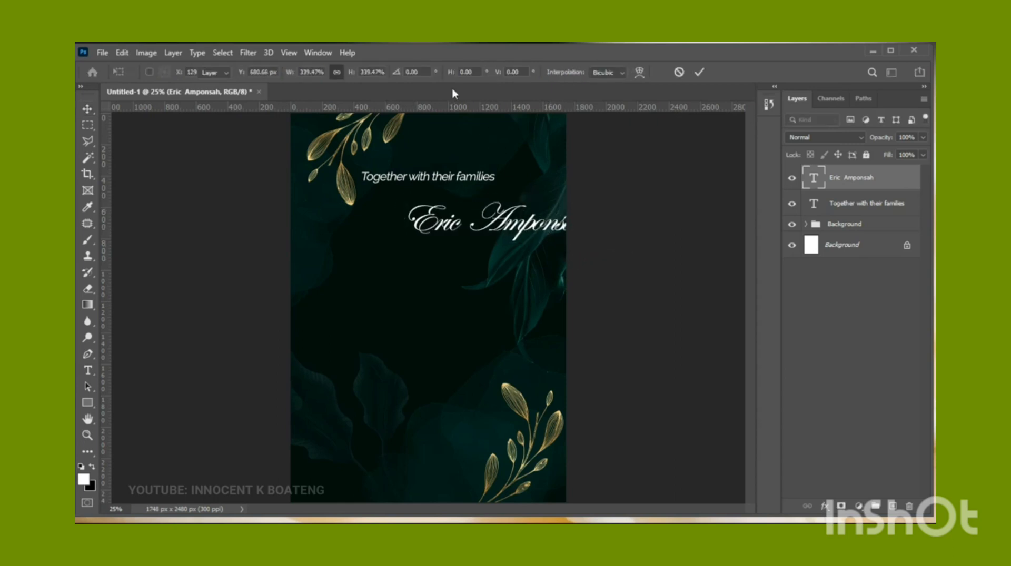
{"action": "key", "text": "Return"}
{"action": "left_click", "coordinate": [362, 72]}
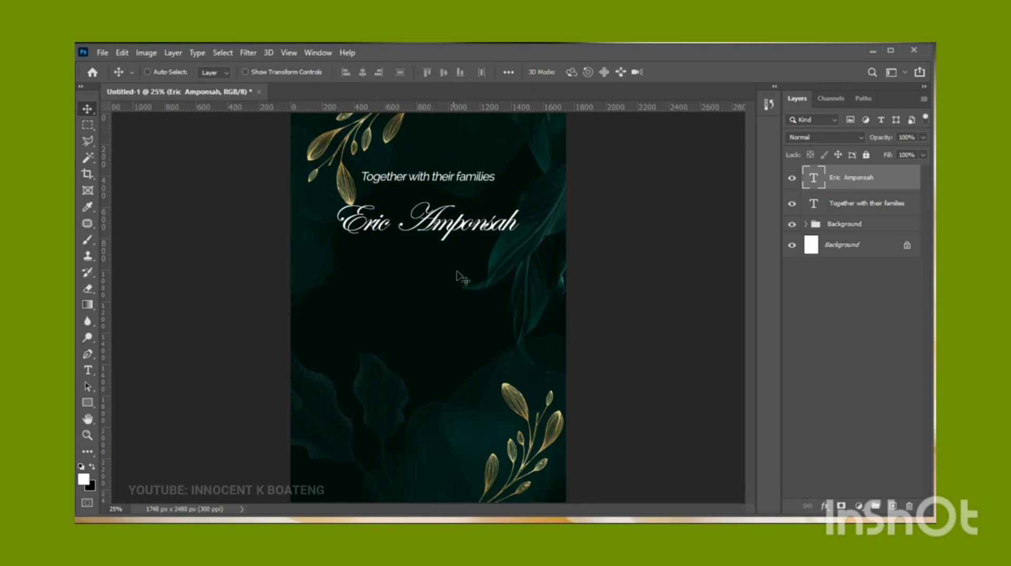
{"action": "left_click_drag", "start_coordinate": [471, 253], "coordinate": [473, 254]}
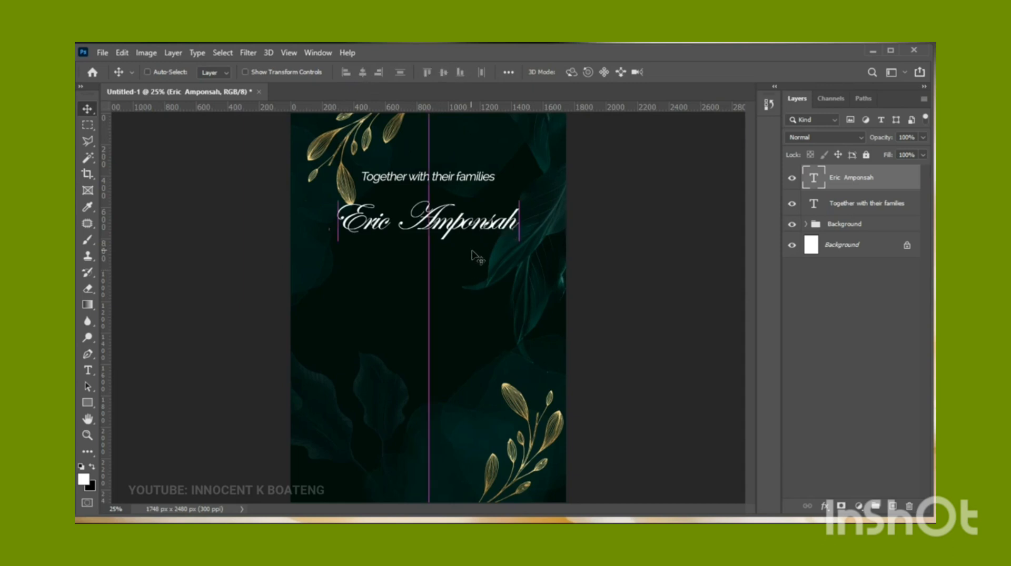
Add a Gradient Overlay to the groom's name layer using the light gold gradient preset.
{"action": "right_click", "coordinate": [861, 181]}
{"action": "left_click", "coordinate": [714, 62]}
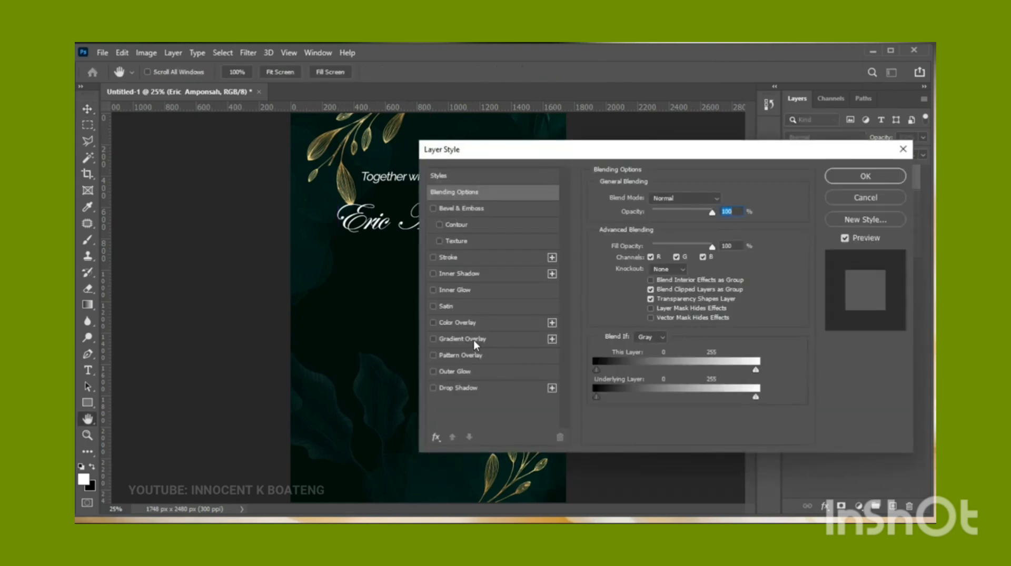
{"action": "left_click", "coordinate": [473, 340]}
{"action": "left_click", "coordinate": [696, 228]}
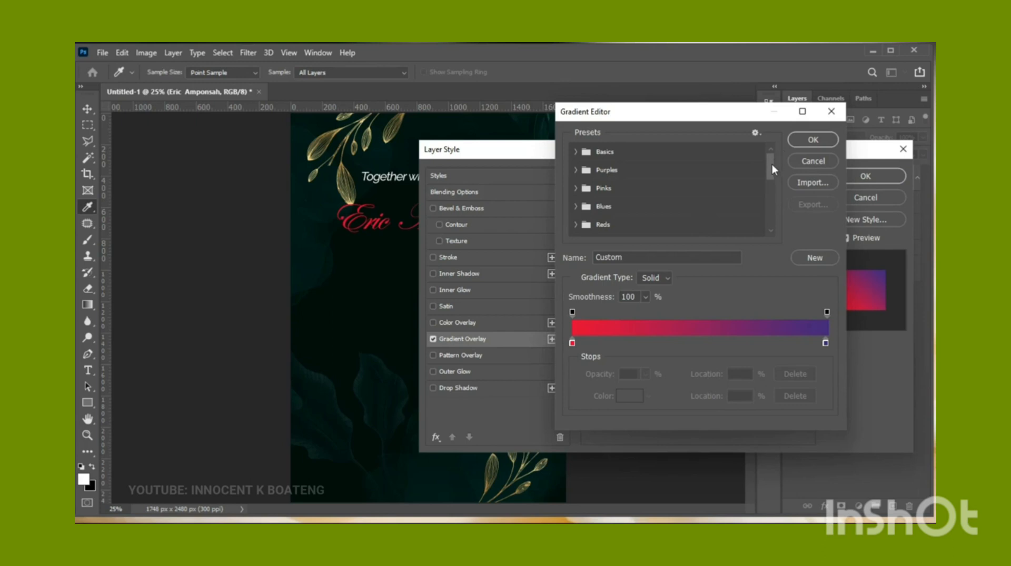
{"action": "left_click_drag", "start_coordinate": [772, 164], "coordinate": [773, 217]}
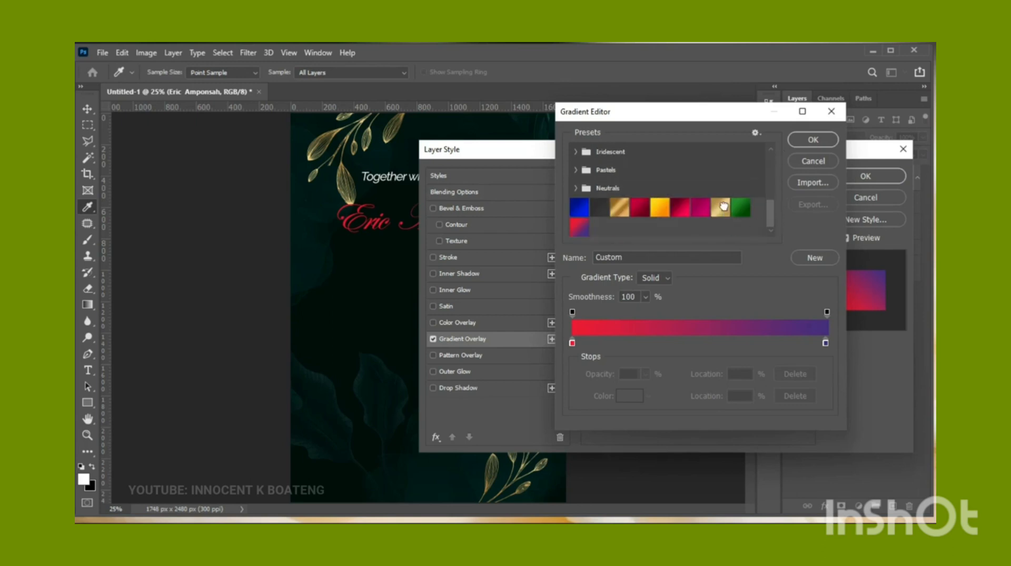
{"action": "left_click", "coordinate": [721, 206]}
Use #b48c48 for the gradient's first stop and #ecd185 for the stop at 50%, and apply the overlay.
{"action": "double_click", "coordinate": [572, 343]}
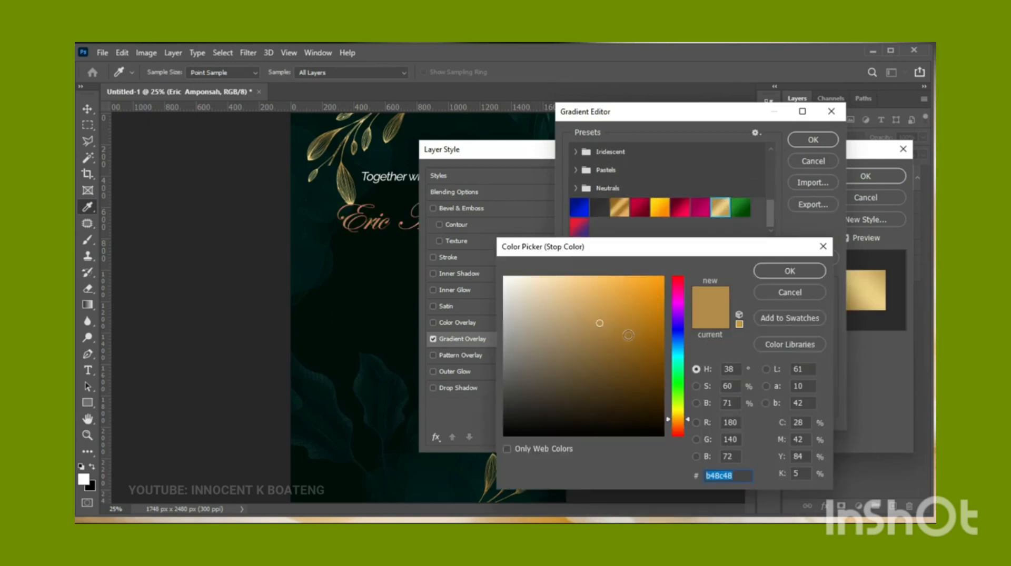
{"action": "left_click", "coordinate": [788, 271]}
{"action": "left_click", "coordinate": [699, 343]}
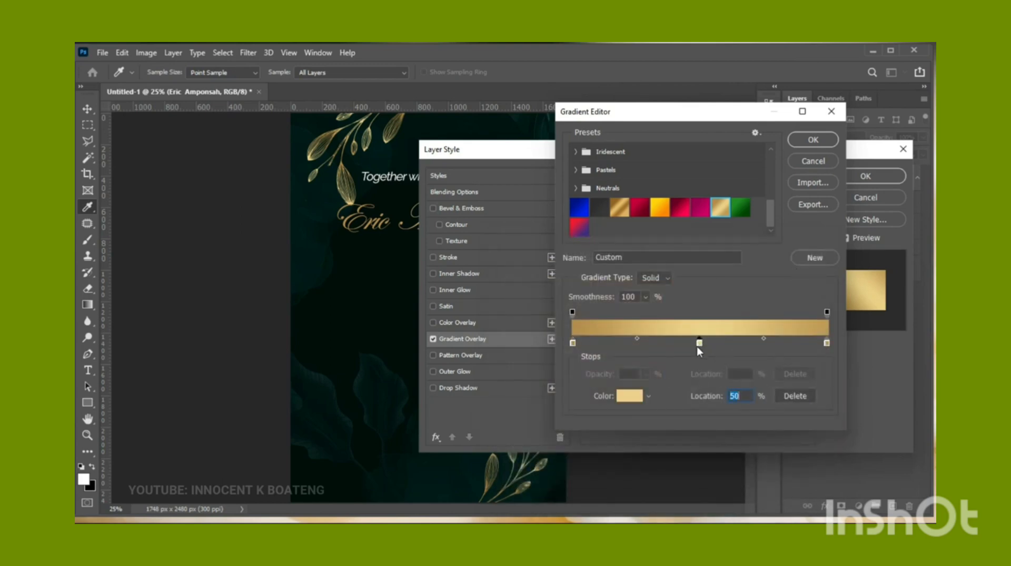
{"action": "left_click", "coordinate": [629, 396]}
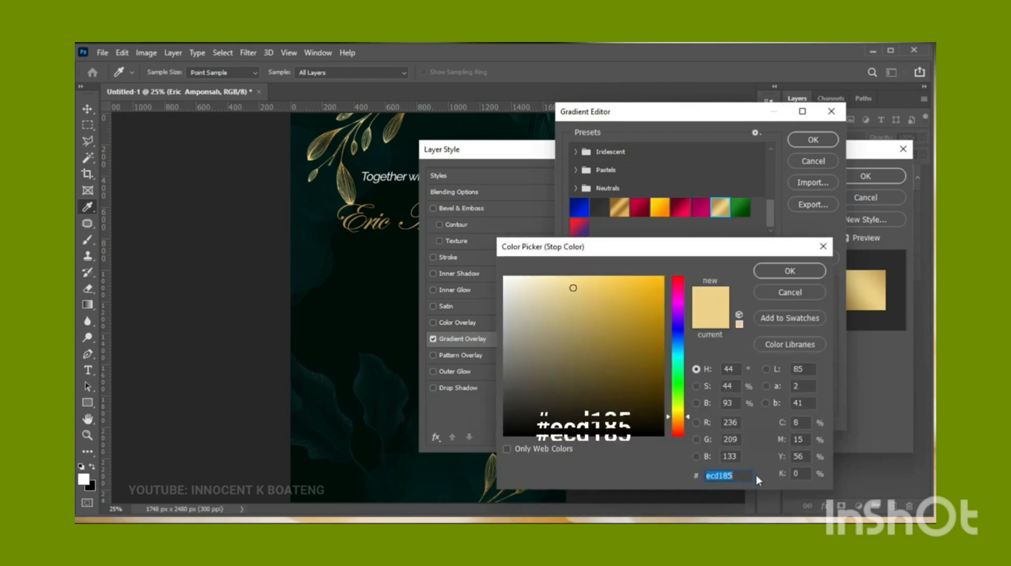
{"action": "left_click", "coordinate": [788, 272]}
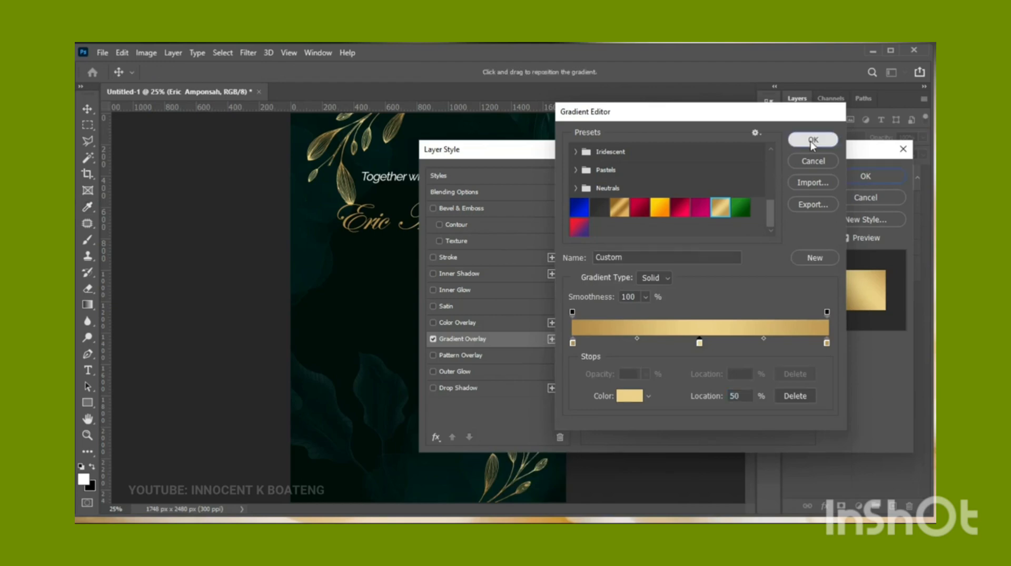
{"action": "left_click", "coordinate": [812, 141]}
{"action": "left_click", "coordinate": [848, 169]}
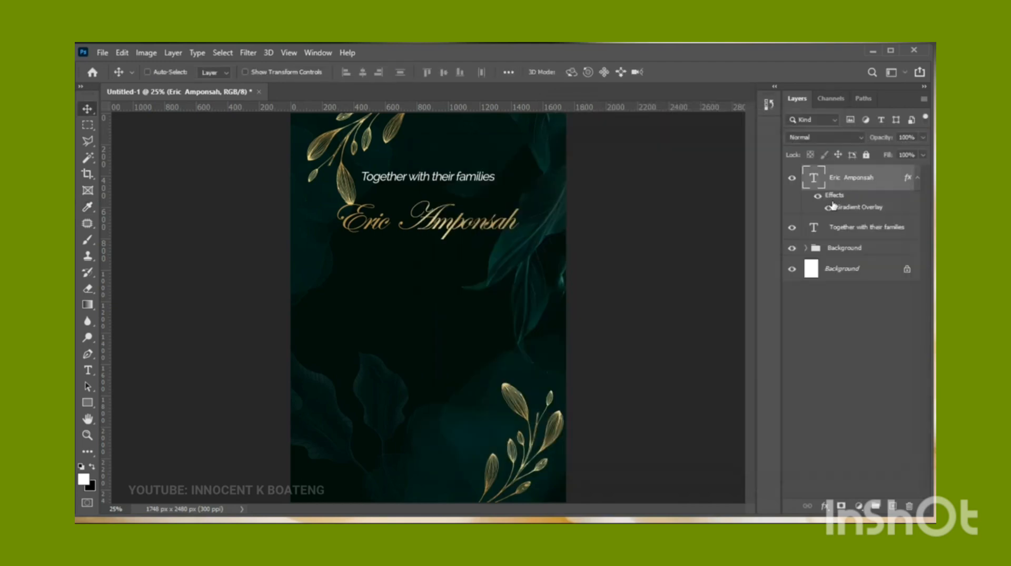
Duplicate the gold groom's name layer, place the copy below it and change its text to the bride's name.
{"action": "left_click", "coordinate": [917, 177]}
{"action": "key", "text": "ctrl+j"}
{"action": "left_click_drag", "start_coordinate": [445, 220], "coordinate": [443, 278]}
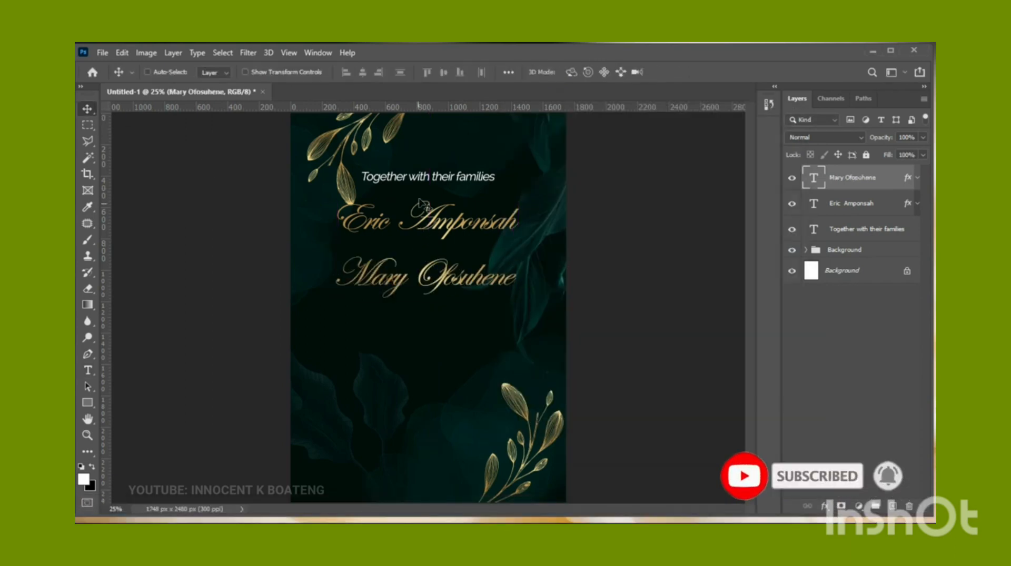
Duplicate the "Together with their families" text, place the copy between the two names and change it to "and".
{"action": "right_click", "coordinate": [431, 186]}
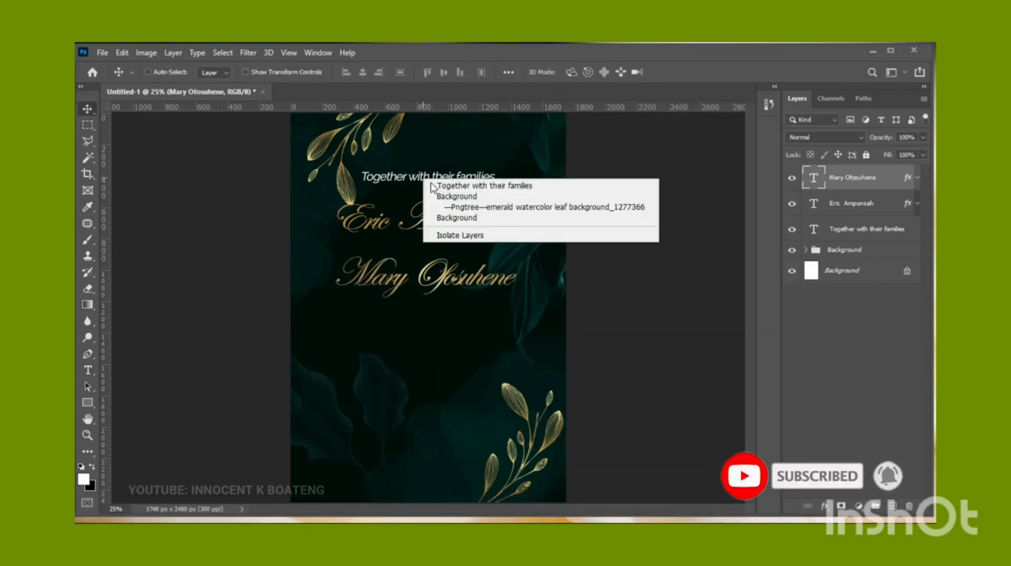
{"action": "left_click", "coordinate": [433, 185]}
{"action": "key", "text": "ctrl+j"}
{"action": "left_click_drag", "start_coordinate": [439, 195], "coordinate": [439, 266]}
{"action": "double_click", "coordinate": [441, 245]}
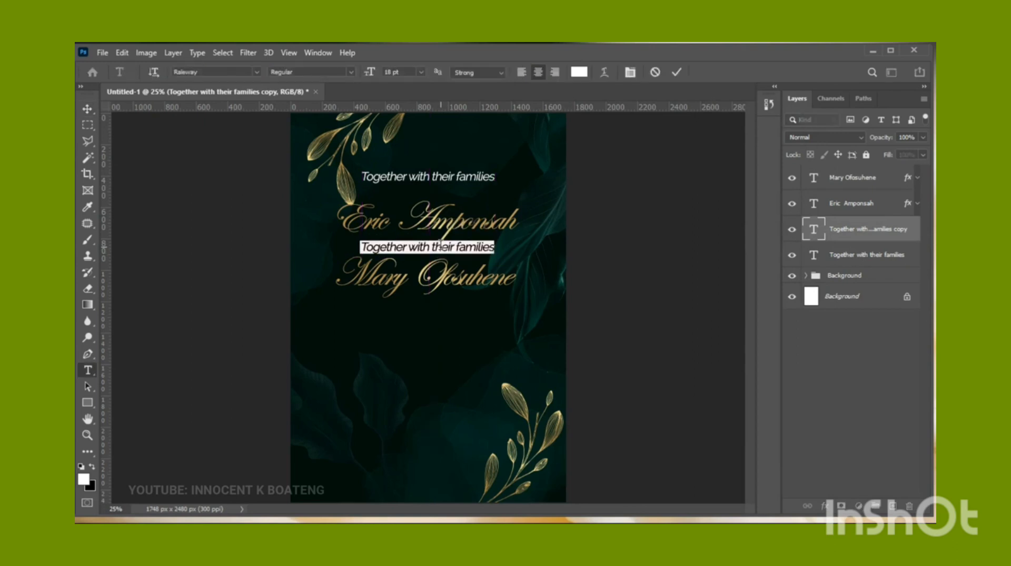
{"action": "type", "text": "and"}
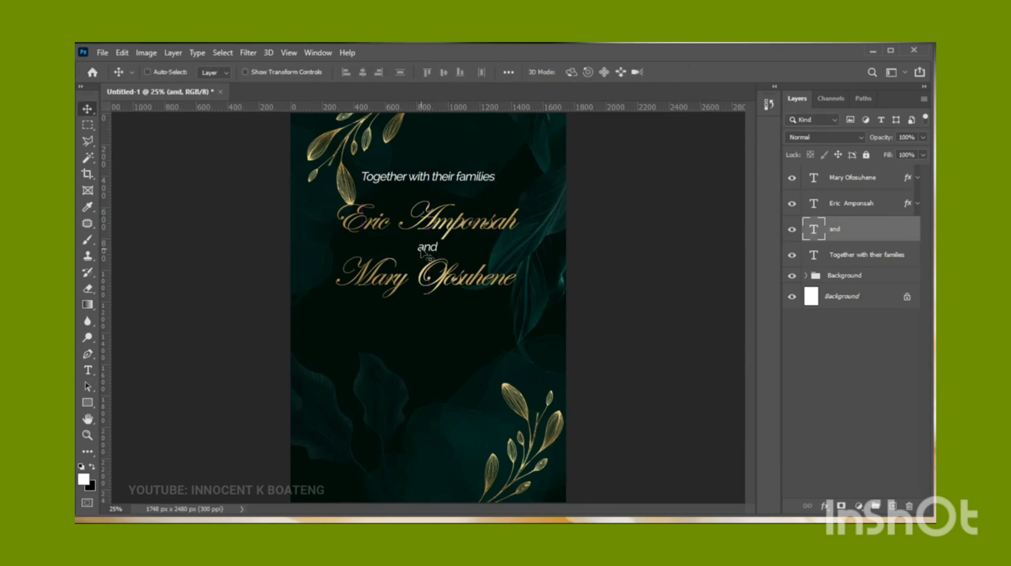
Change the font of the word "and" to Edwardian Script ITC.
{"action": "double_click", "coordinate": [427, 247]}
{"action": "left_click", "coordinate": [220, 72]}
{"action": "type", "text": "edwar"}
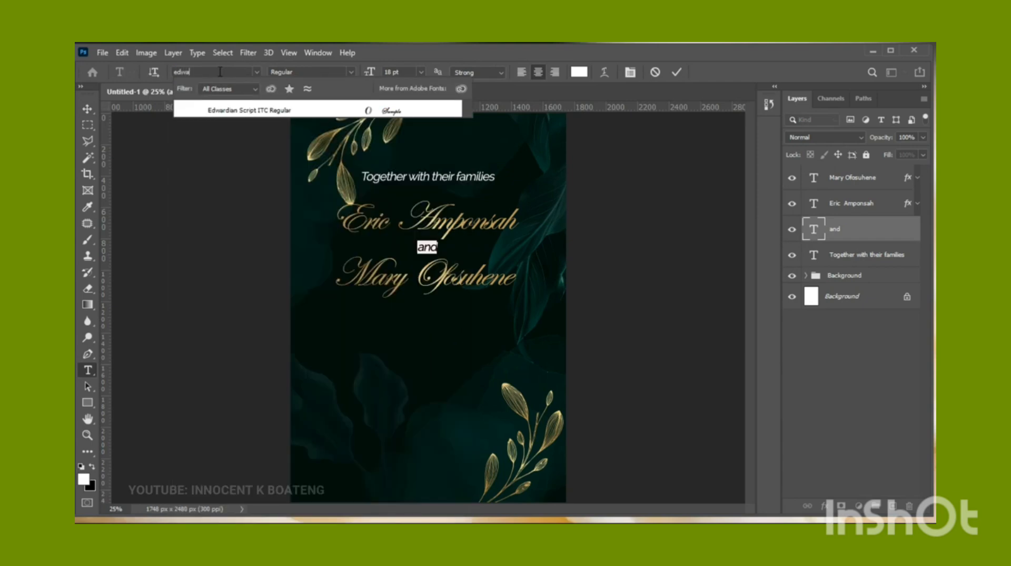
{"action": "key", "text": "Return"}
{"action": "left_click", "coordinate": [88, 109]}
Enlarge the word "and" to fit the gap between the two names.
{"action": "scroll", "coordinate": [353, 228], "scroll_direction": "up", "scroll_amount": 1}
{"action": "key", "text": "ctrl+t"}
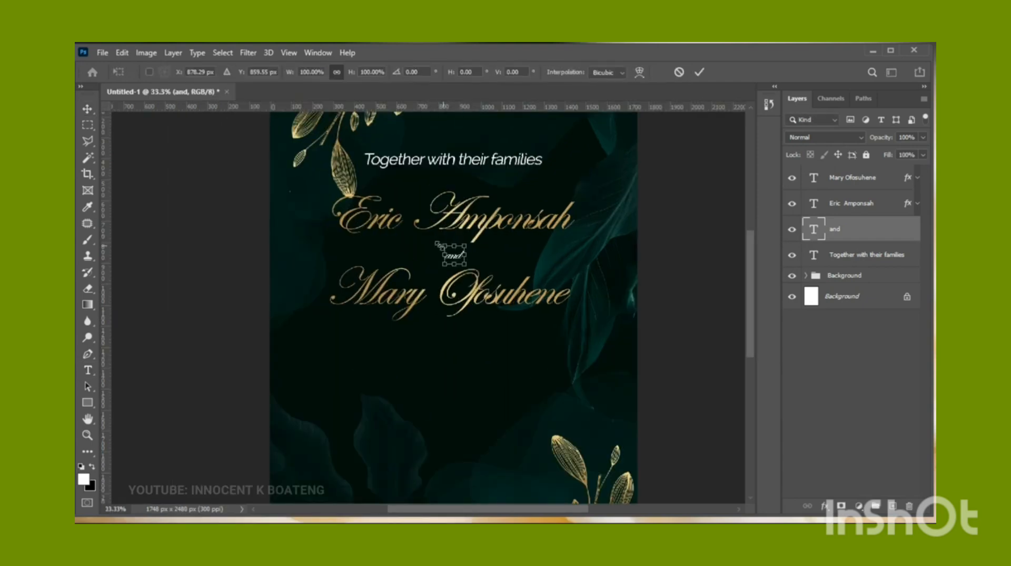
{"action": "left_click_drag", "start_coordinate": [443, 245], "coordinate": [424, 240]}
{"action": "key", "text": "Return"}
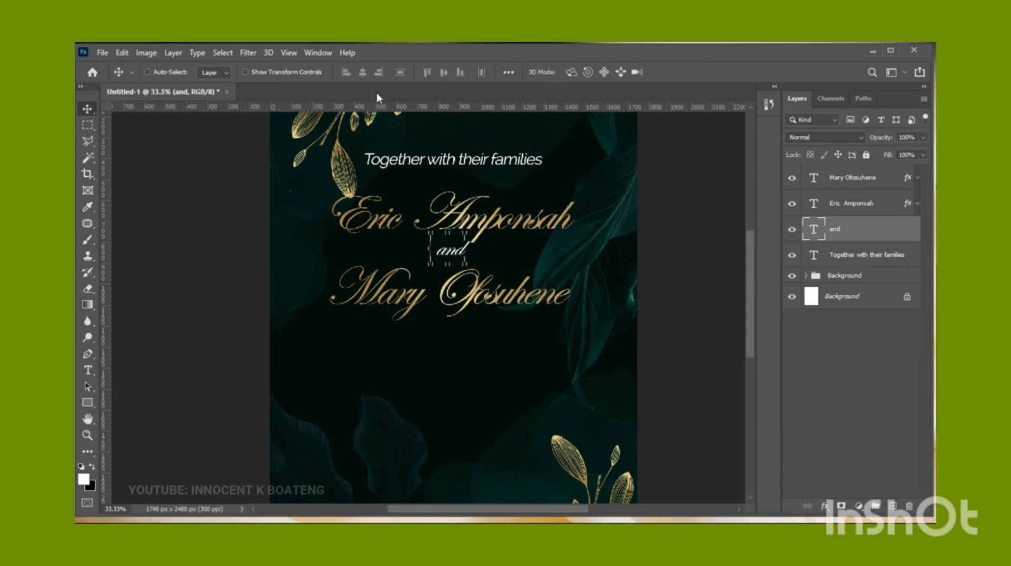
{"action": "key", "text": "alt+space"}
{"action": "left_click", "coordinate": [474, 258], "text": "alt"}
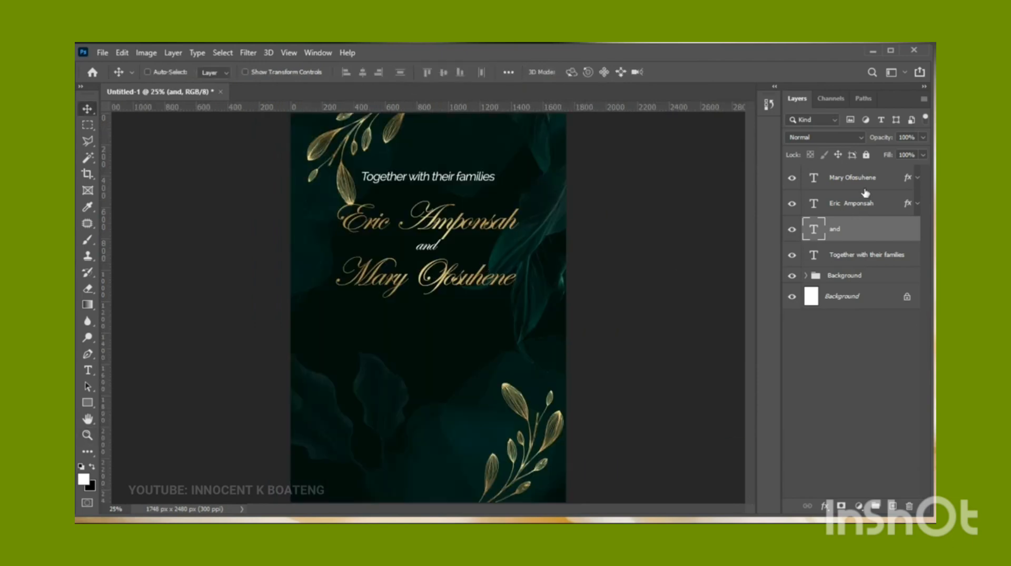
Duplicate the "Together with their families" text below the bride's name and move the copy to the top of the layer stack.
{"action": "right_click", "coordinate": [457, 181]}
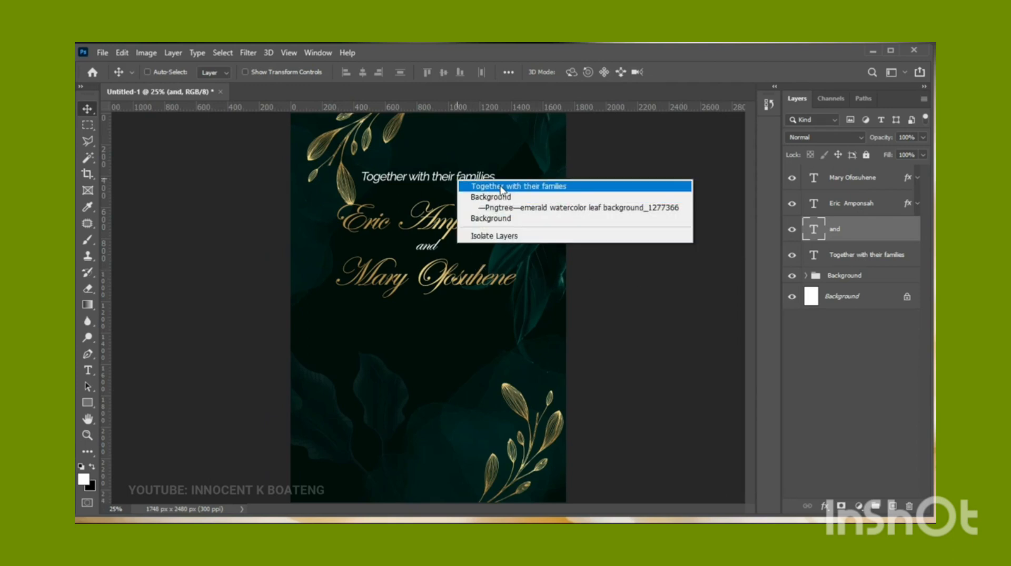
{"action": "left_click", "coordinate": [502, 189]}
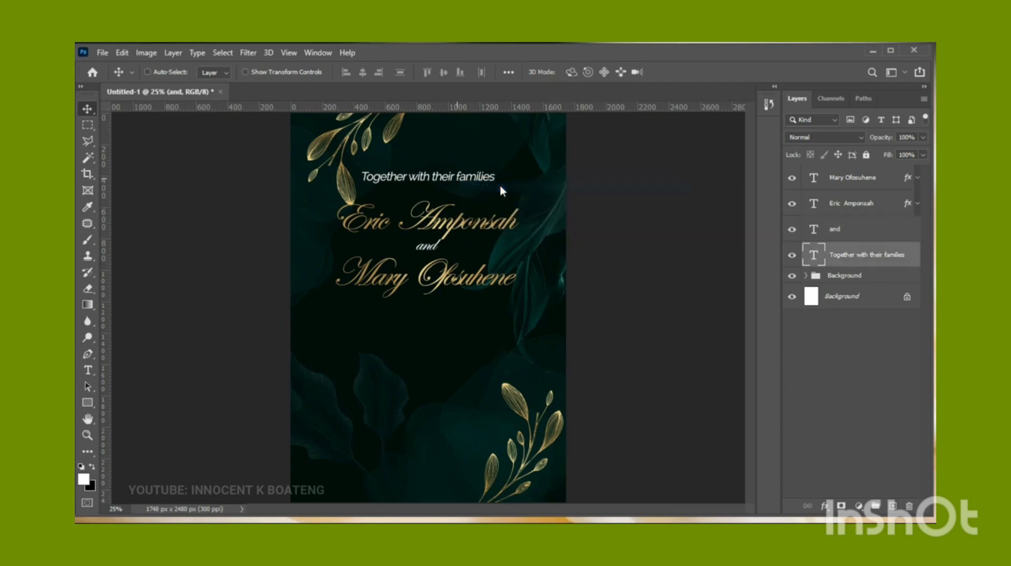
{"action": "left_click_drag", "start_coordinate": [446, 191], "coordinate": [439, 325]}
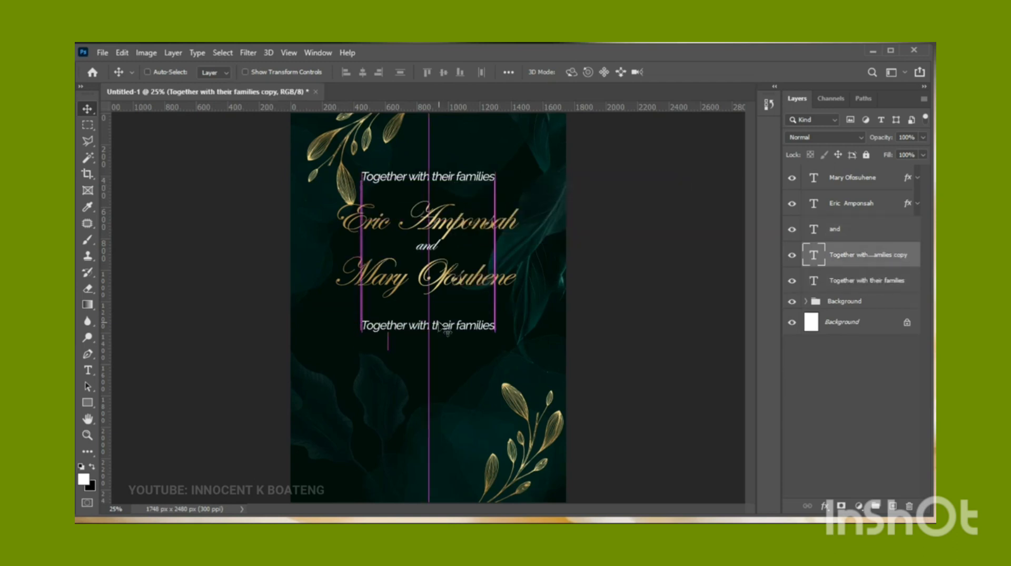
{"action": "left_click_drag", "start_coordinate": [863, 266], "coordinate": [848, 174]}
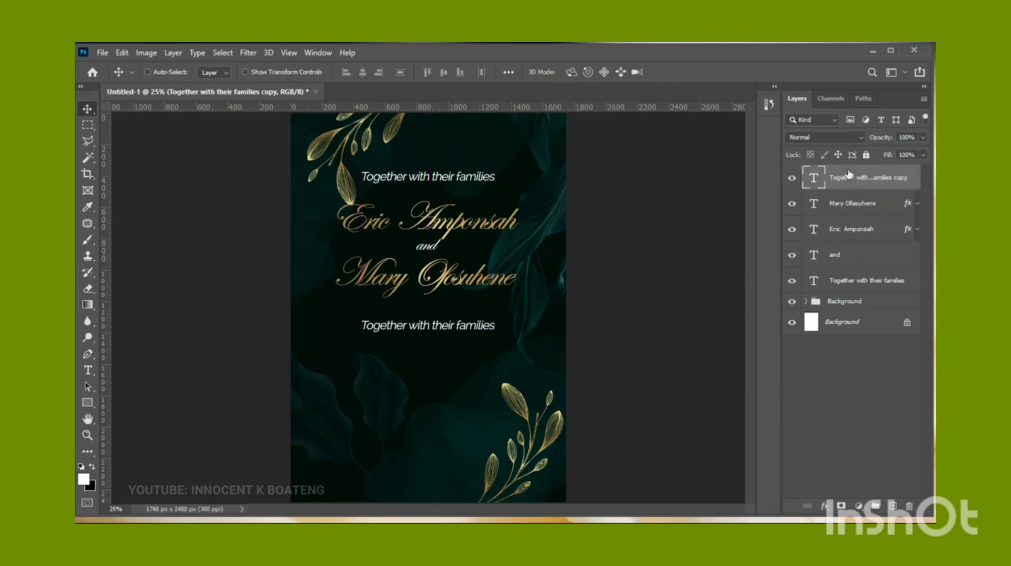
Move the copied "Together with their families" line up closer beneath the bride's name, keeping it centred.
{"action": "left_click_drag", "start_coordinate": [482, 327], "coordinate": [483, 312]}
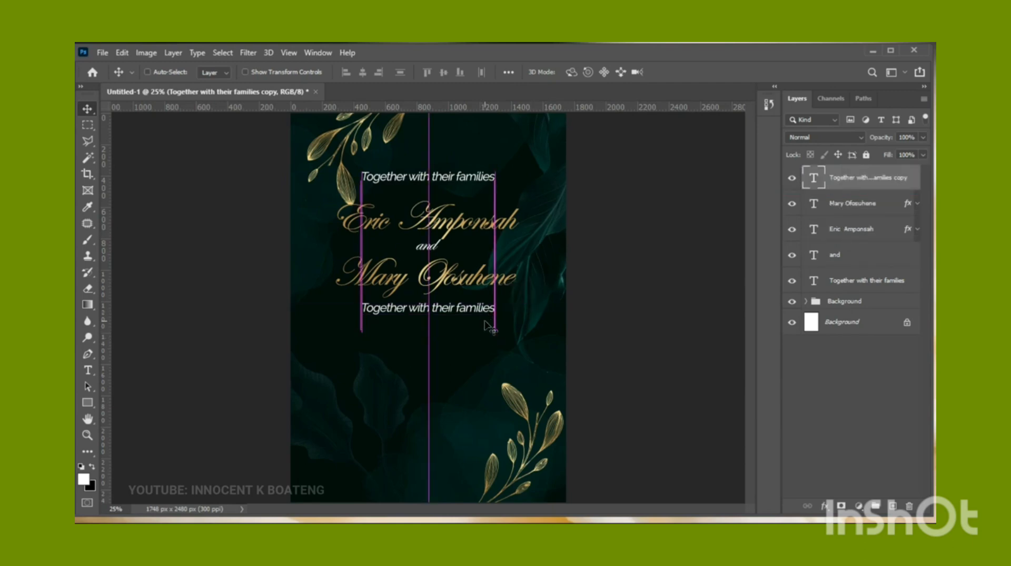
{"action": "key", "text": "Down"}
{"action": "key", "text": "Down"}
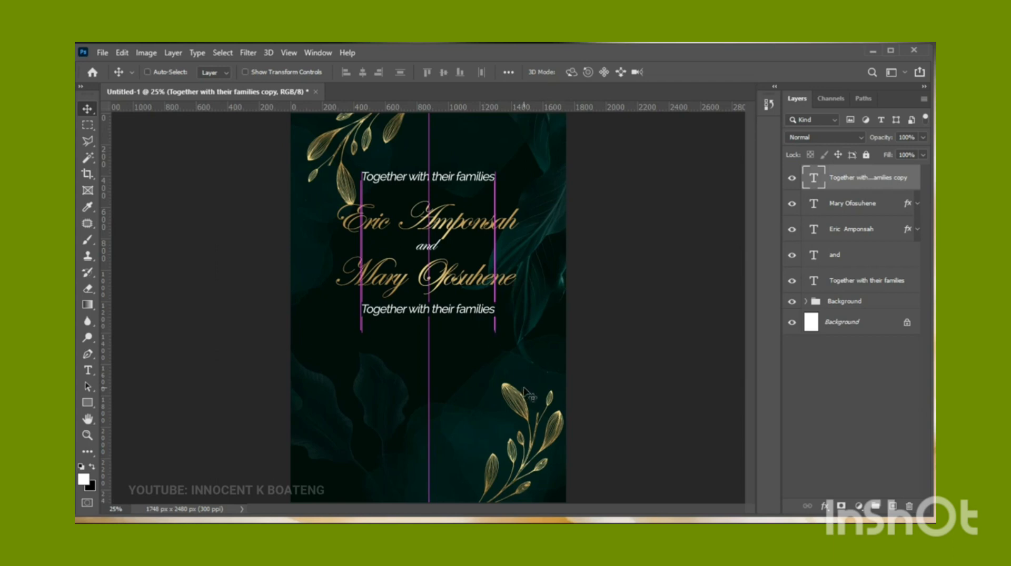
Replace the lower "Together with their families" copy with "Humbly Request Your Presence at Their" from the Notepad file.
{"action": "key", "text": "alt+Tab"}
{"action": "triple_click", "coordinate": [724, 263]}
{"action": "key", "text": "ctrl+c"}
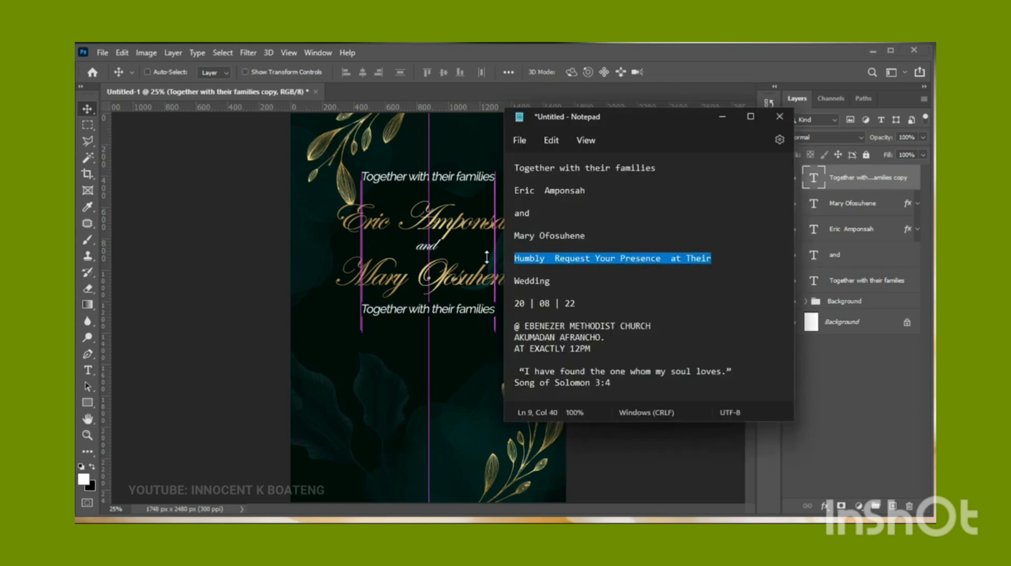
{"action": "key", "text": "alt+Tab"}
{"action": "double_click", "coordinate": [455, 313]}
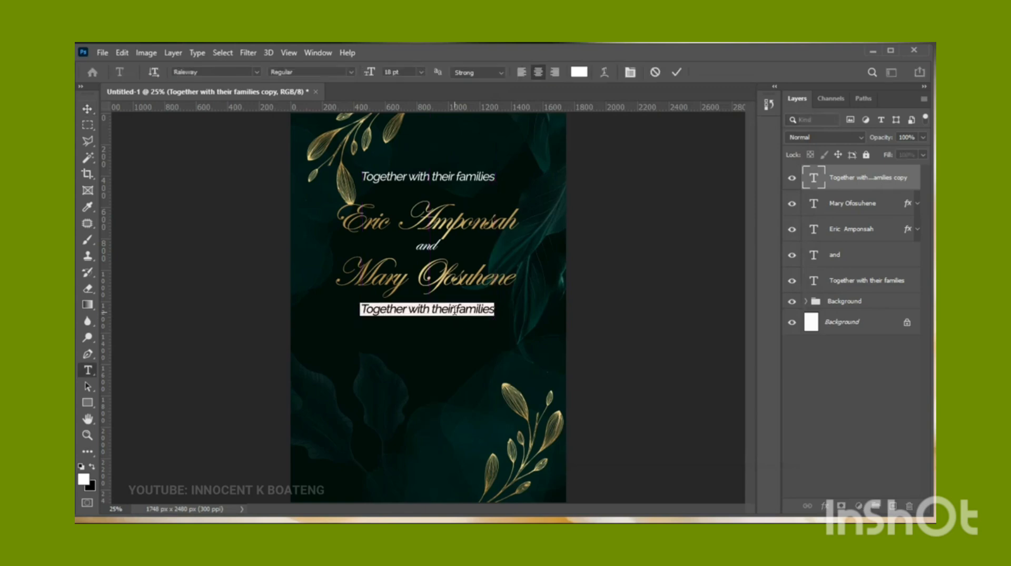
{"action": "key", "text": "ctrl+v"}
{"action": "key", "text": "ctrl+Return"}
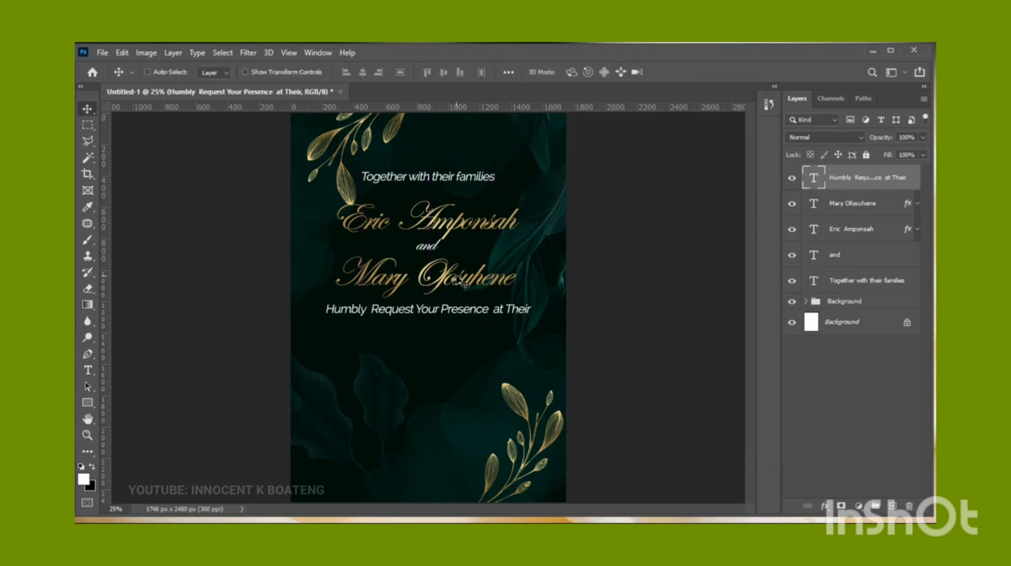
Duplicate the bride's name and place the copy below the "Humbly Request Your Presence at Their" line.
{"action": "right_click", "coordinate": [461, 283]}
{"action": "left_click", "coordinate": [476, 282]}
{"action": "key", "text": "ctrl+j"}
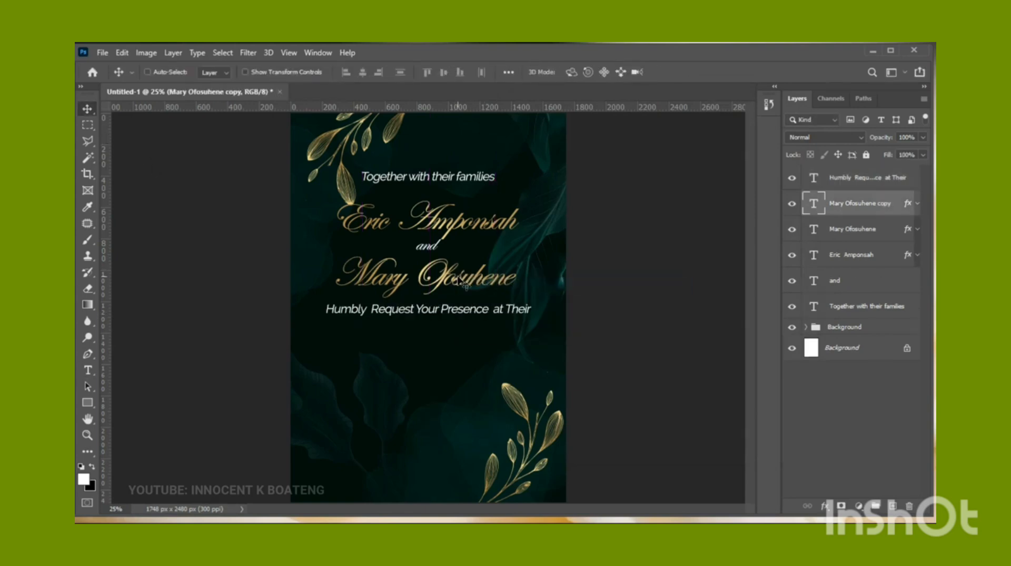
{"action": "left_click_drag", "start_coordinate": [464, 285], "coordinate": [463, 353]}
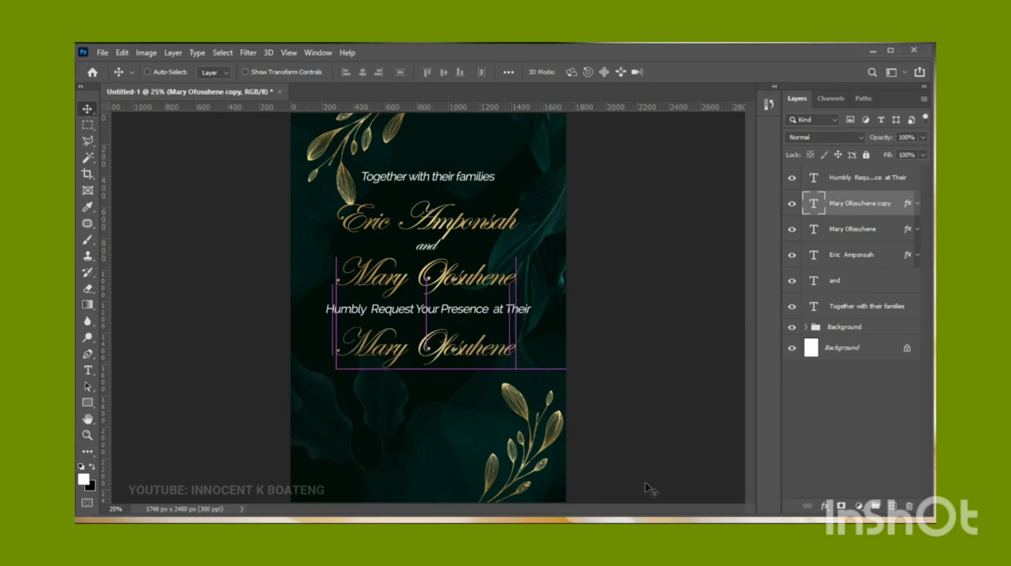
Replace the duplicated name with the word "Wedding" copied from the Notepad file.
{"action": "left_click", "coordinate": [645, 514]}
{"action": "left_click_drag", "start_coordinate": [553, 282], "coordinate": [512, 282]}
{"action": "key", "text": "ctrl+c"}
{"action": "left_click", "coordinate": [435, 354]}
{"action": "key", "text": "t"}
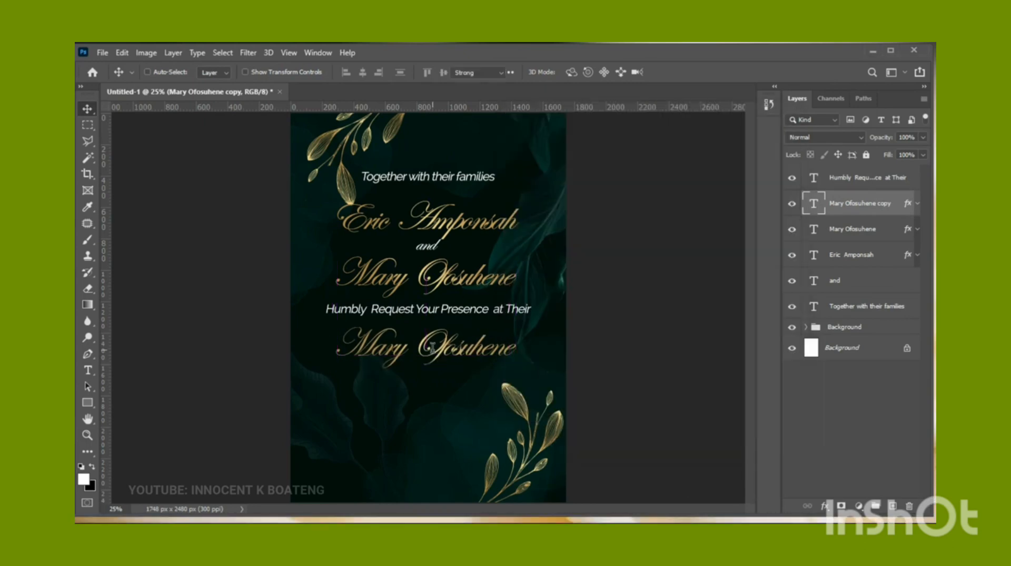
{"action": "left_click", "coordinate": [431, 347]}
{"action": "key", "text": "ctrl+a"}
{"action": "key", "text": "ctrl+v"}
{"action": "key", "text": "ctrl+Return"}
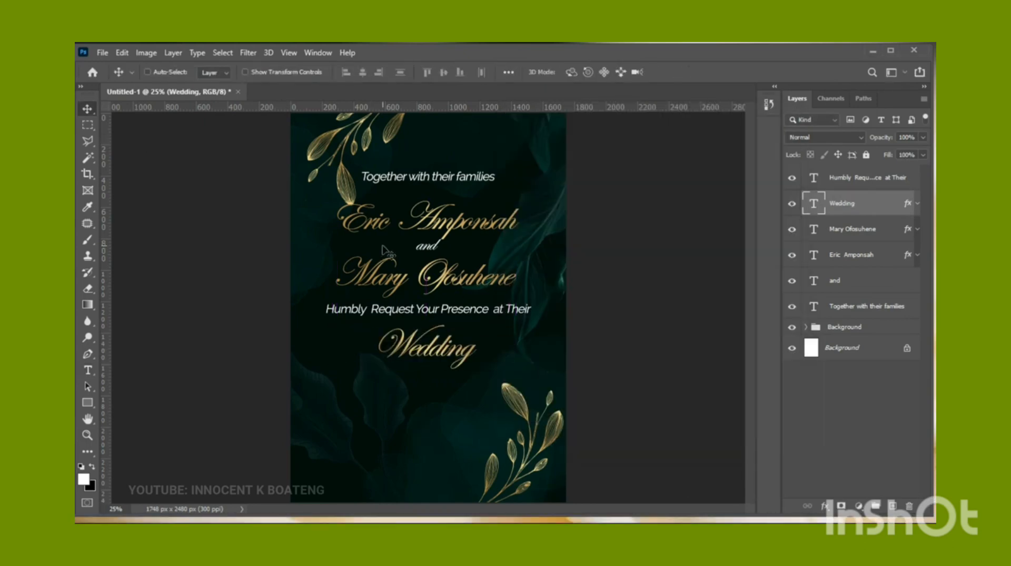
Enlarge "Wedding" to a bit wider than the couple's names and centre it horizontally on the page.
{"action": "key", "text": "ctrl+t"}
{"action": "left_click_drag", "start_coordinate": [479, 370], "coordinate": [590, 417]}
{"action": "key", "text": "Return"}
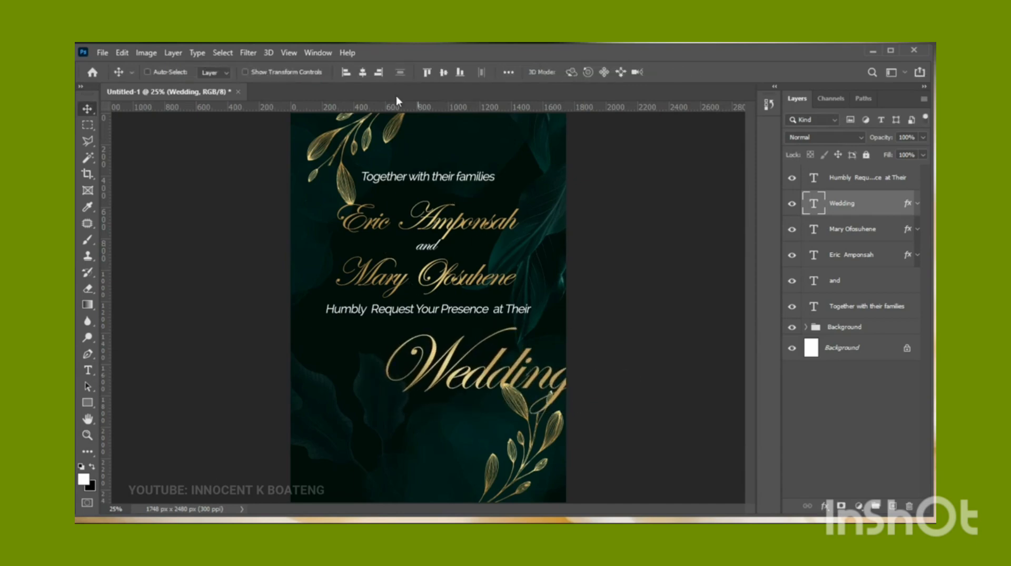
{"action": "left_click", "coordinate": [363, 73]}
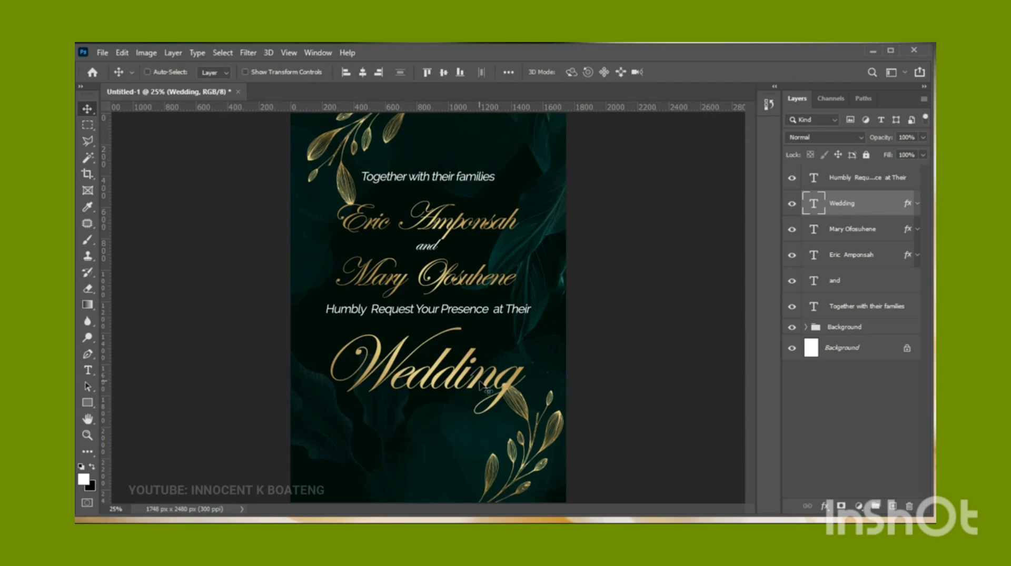
Move "Wedding" up slightly, scale it down to about 92% and centre it horizontally again.
{"action": "left_click_drag", "start_coordinate": [482, 384], "coordinate": [481, 375]}
{"action": "key", "text": "ctrl+t"}
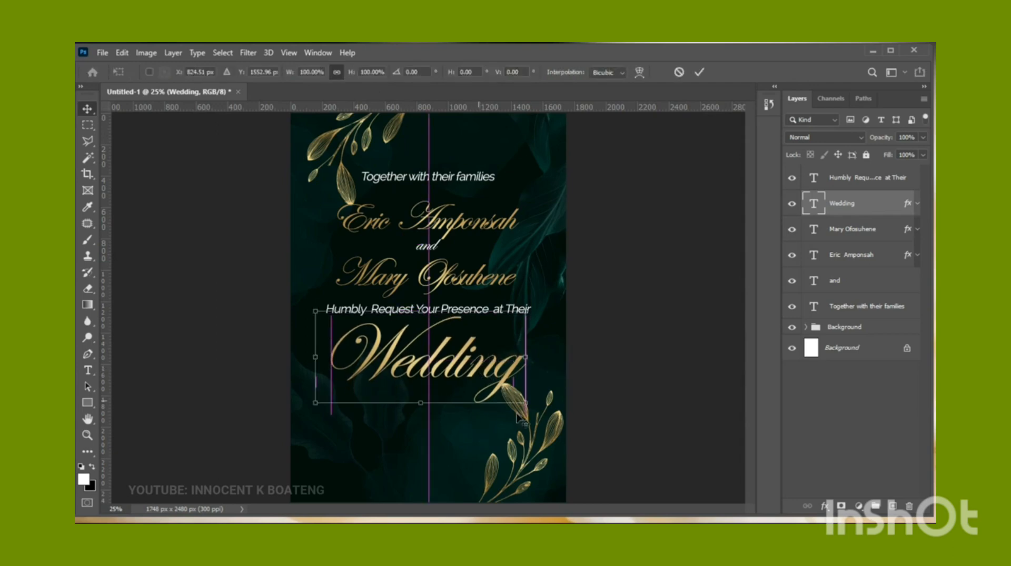
{"action": "left_click_drag", "start_coordinate": [525, 401], "coordinate": [512, 386]}
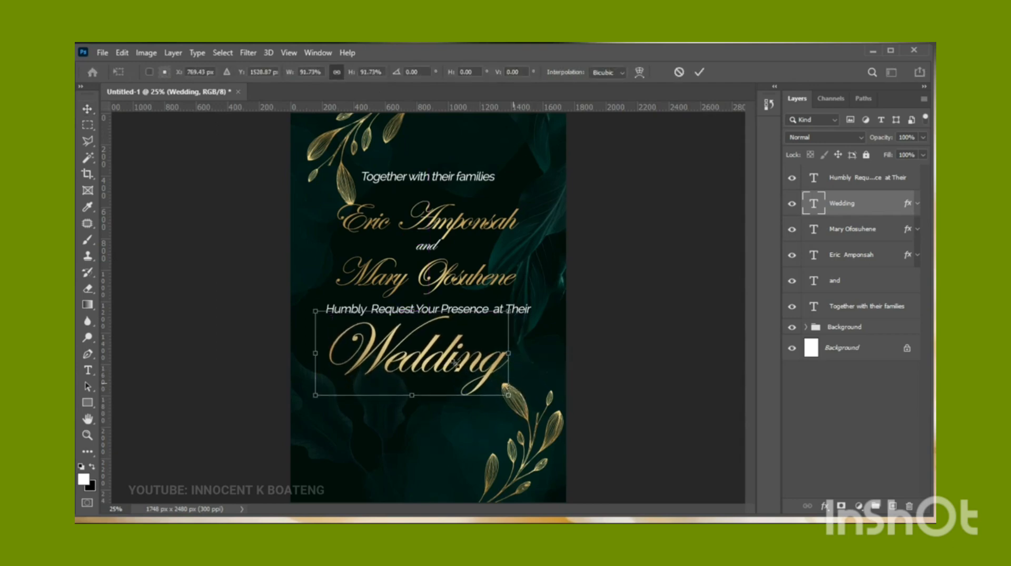
{"action": "key", "text": "Return"}
{"action": "left_click", "coordinate": [361, 74]}
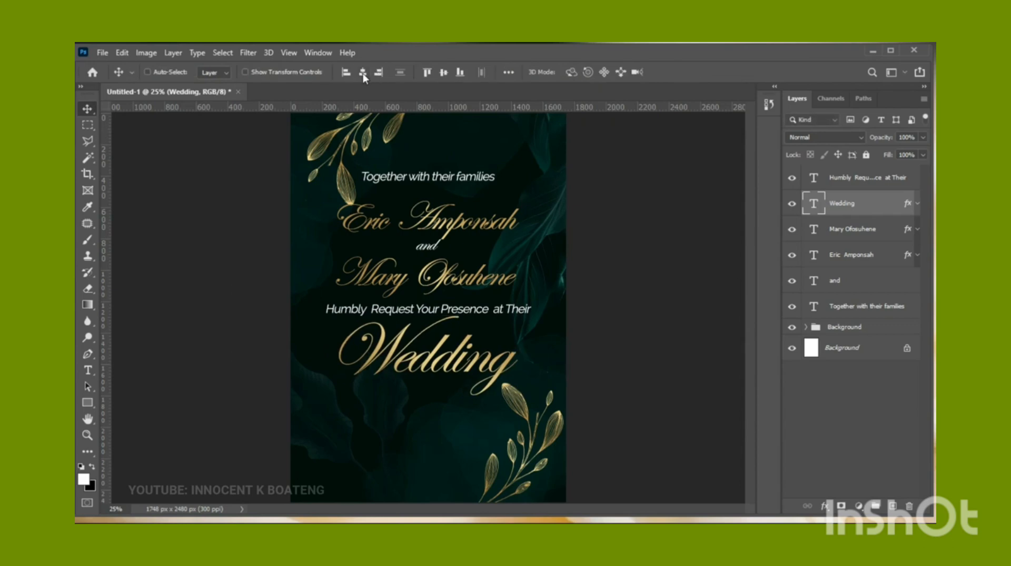
Shift the groom's name and the "Together with their families" line slightly up the page.
{"action": "left_click", "coordinate": [456, 228], "text": "ctrl"}
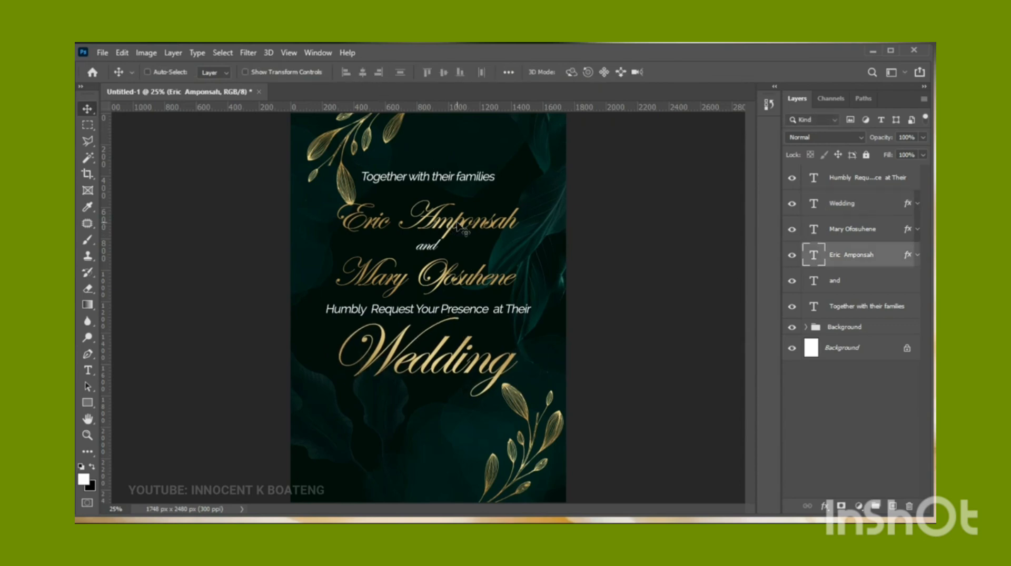
{"action": "left_click_drag", "start_coordinate": [458, 227], "coordinate": [458, 222]}
{"action": "right_click", "coordinate": [452, 177]}
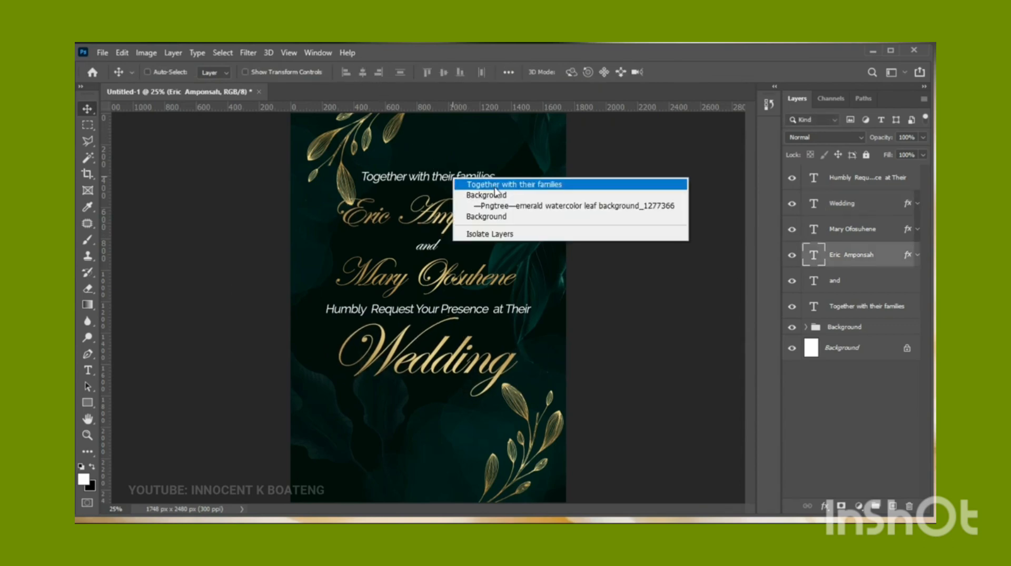
{"action": "left_click", "coordinate": [494, 185]}
{"action": "key", "text": "Up"}
{"action": "key", "text": "Up"}
{"action": "key", "text": "Up"}
{"action": "key", "text": "Up"}
{"action": "key", "text": "Up"}
{"action": "key", "text": "Up"}
{"action": "key", "text": "Up"}
{"action": "key", "text": "Up"}
{"action": "key", "text": "Up"}
{"action": "key", "text": "Up"}
{"action": "key", "text": "Up"}
{"action": "key", "text": "Up"}
{"action": "key", "text": "Up"}
{"action": "key", "text": "Up"}
{"action": "key", "text": "Up"}
{"action": "key", "text": "Up"}
{"action": "key", "text": "Up"}
{"action": "key", "text": "Up"}
{"action": "key", "text": "Up"}
{"action": "key", "text": "Up"}
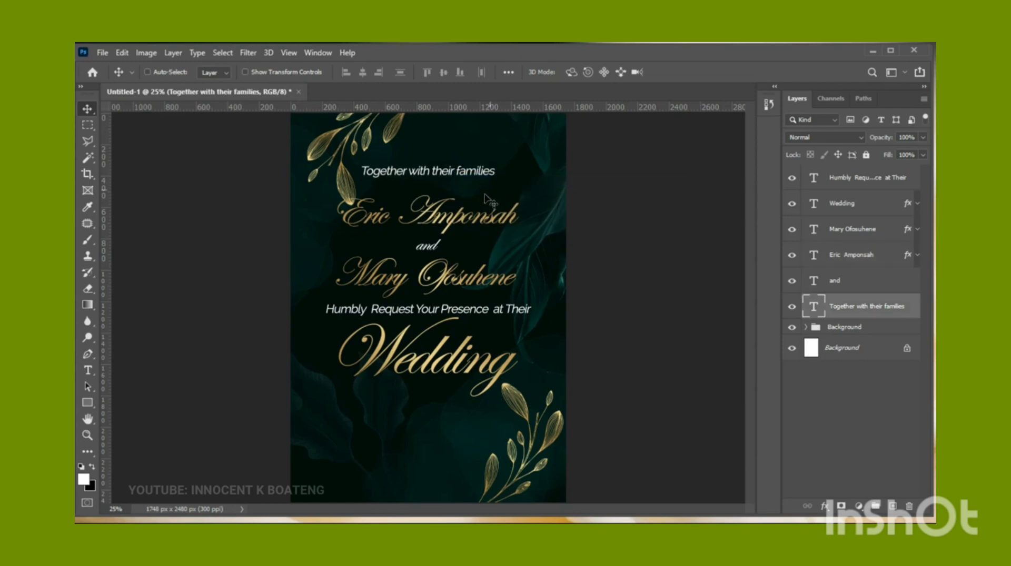
{"action": "right_click", "coordinate": [448, 219]}
{"action": "left_click", "coordinate": [474, 223]}
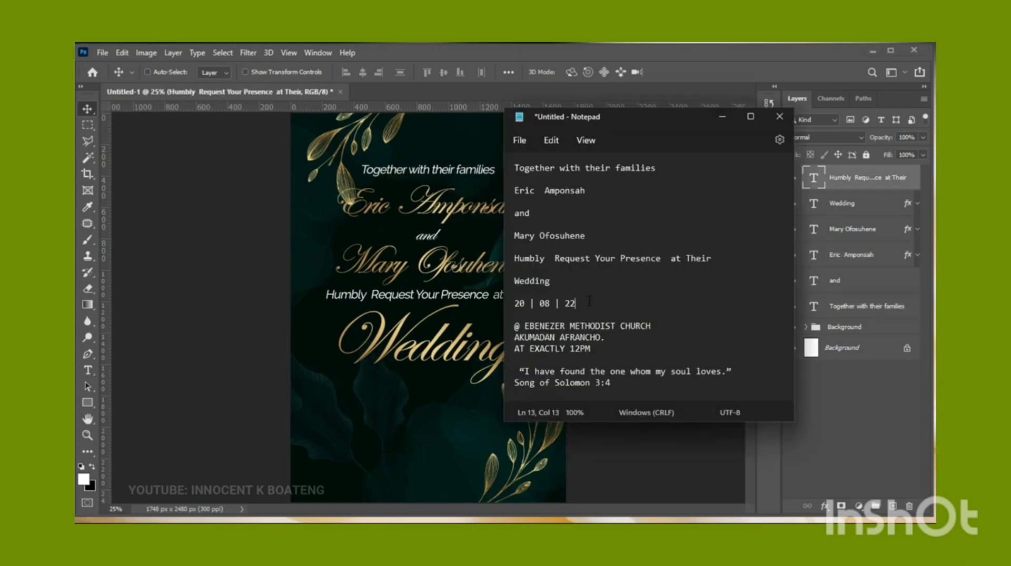
Add the date "20 | 08 | 22" from the Notepad file as new text below "Wedding" in Poppins Medium.
{"action": "key", "text": "shift+Home"}
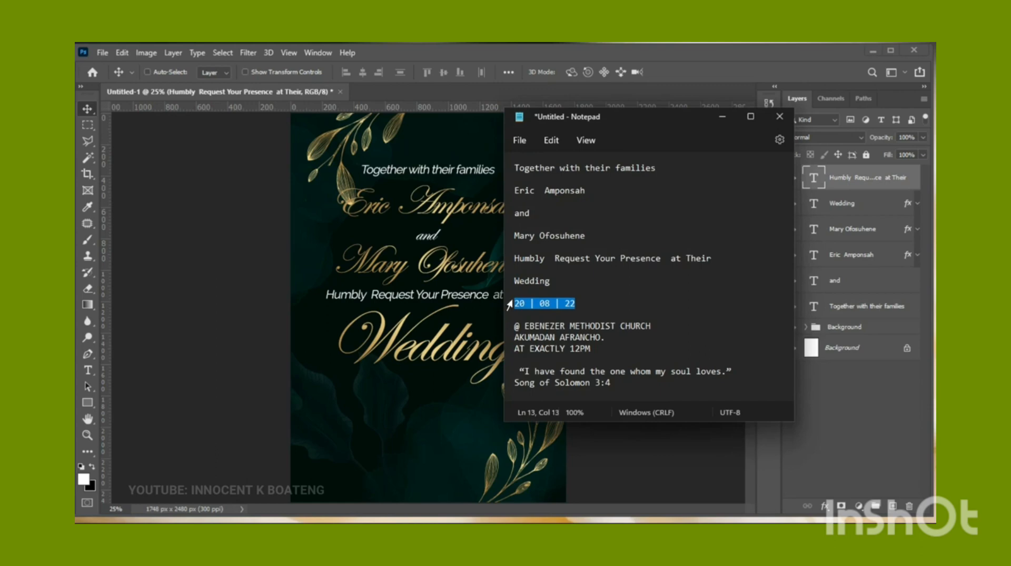
{"action": "left_click", "coordinate": [404, 342]}
{"action": "key", "text": "t"}
{"action": "left_click", "coordinate": [424, 387]}
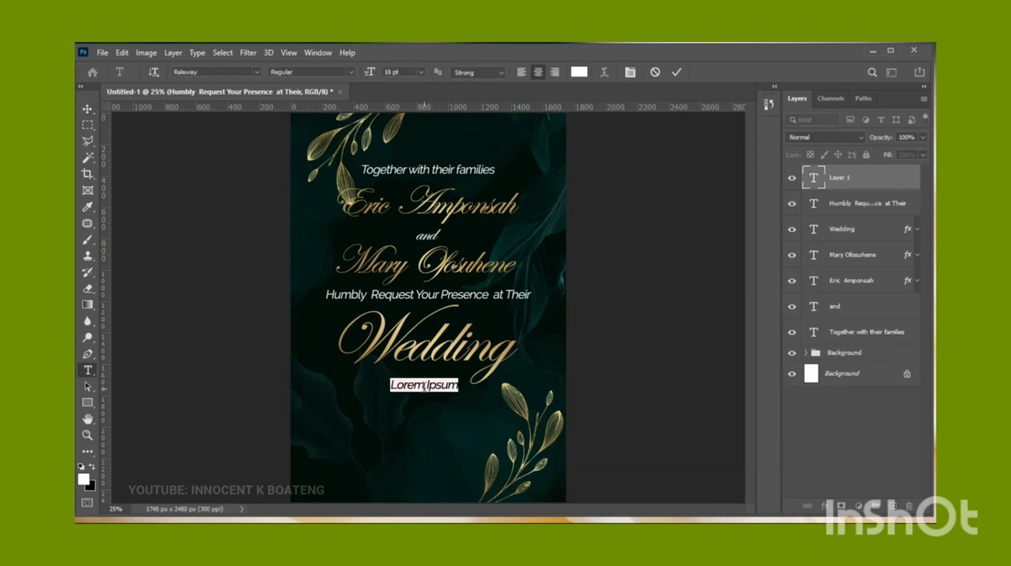
{"action": "left_click", "coordinate": [204, 70]}
{"action": "type", "text": "poppin"}
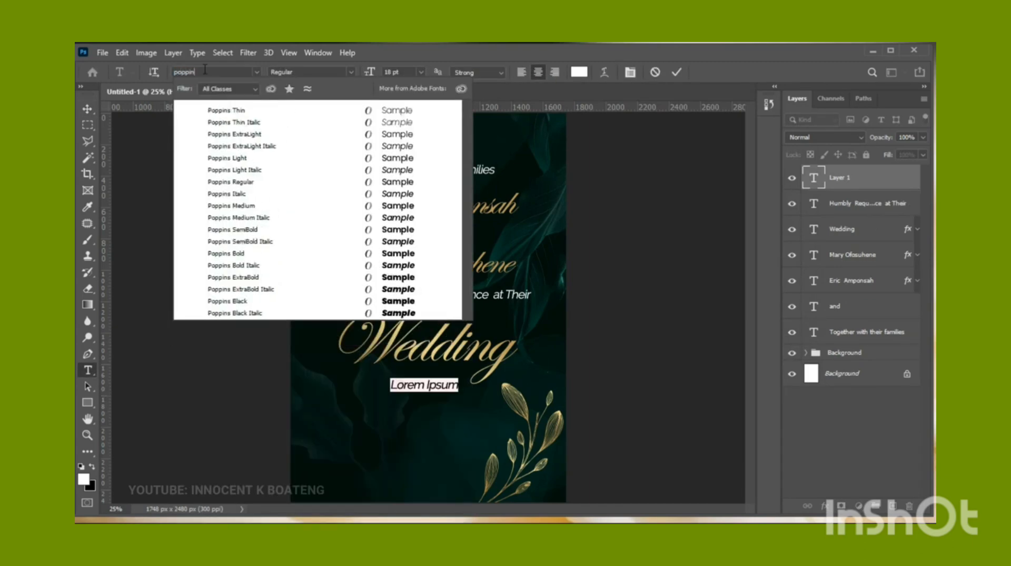
{"action": "left_click", "coordinate": [242, 206]}
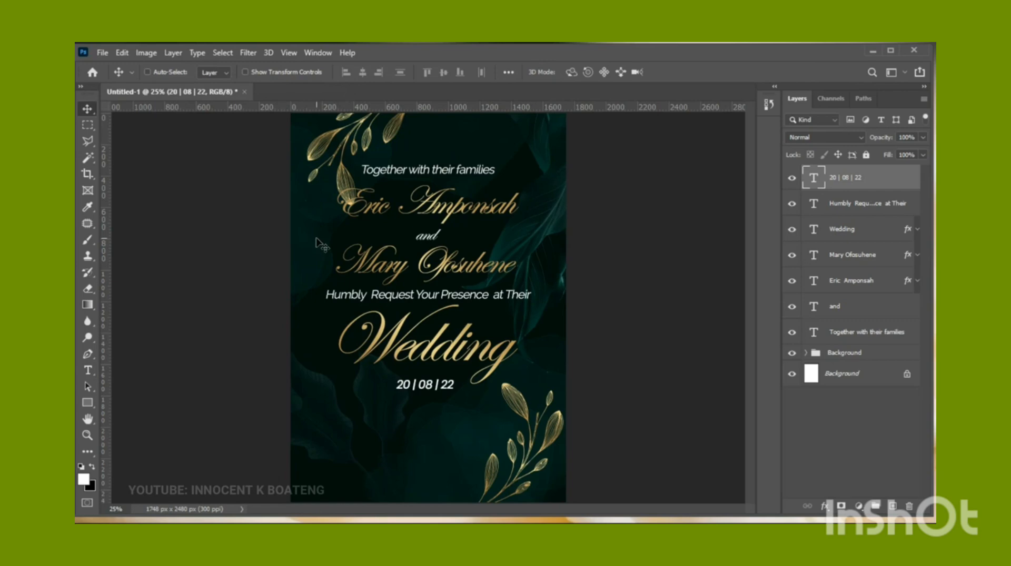
Turn off faux italic for the date text below "Wedding".
{"action": "double_click", "coordinate": [439, 385]}
{"action": "left_click", "coordinate": [630, 73]}
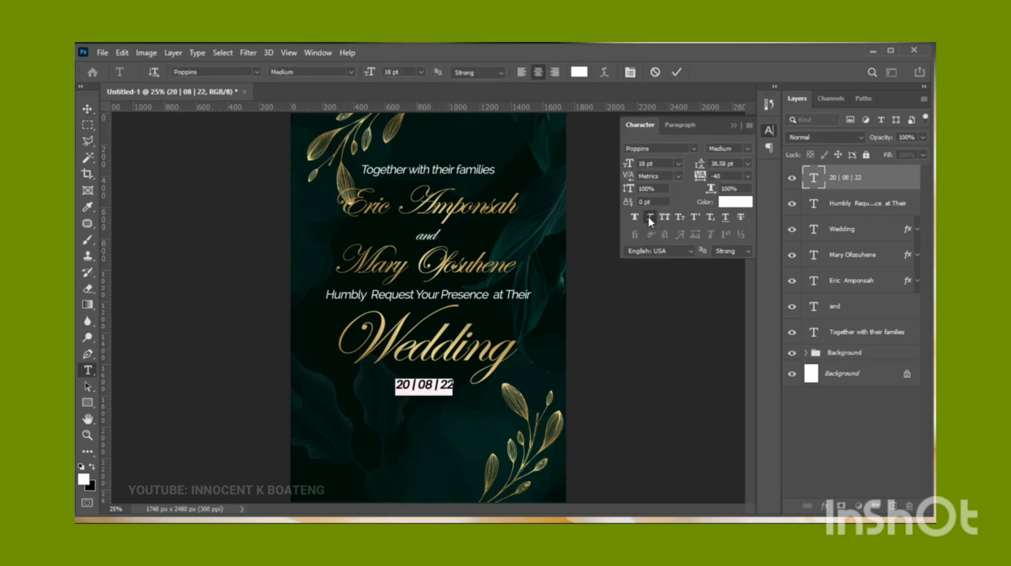
{"action": "left_click", "coordinate": [87, 110]}
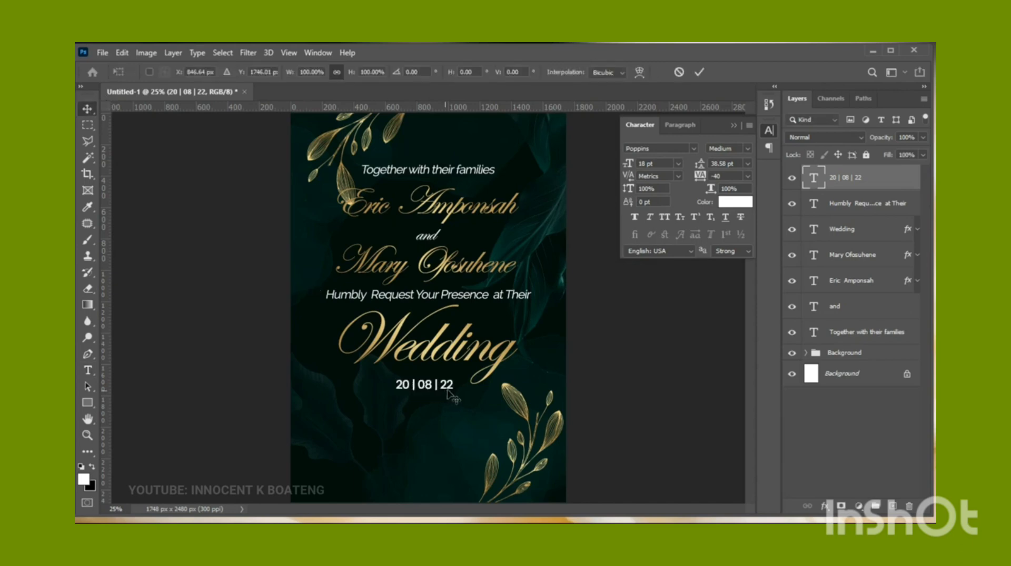
Enlarge the date to about 135%, or 24.33 pt, and centre it horizontally on the page.
{"action": "key", "text": "ctrl+t"}
{"action": "left_click_drag", "start_coordinate": [454, 396], "coordinate": [472, 403]}
{"action": "key", "text": "Return"}
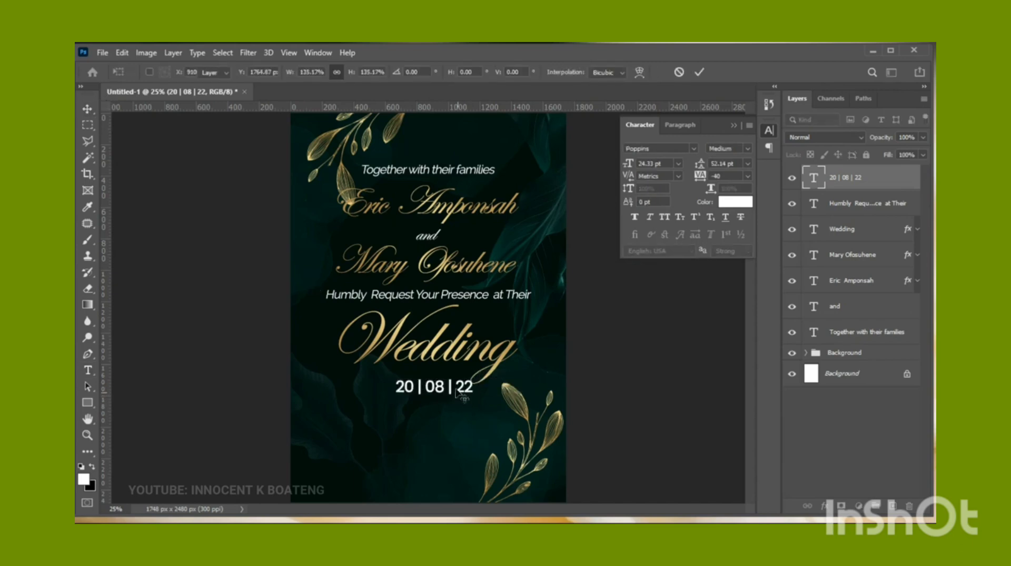
{"action": "left_click", "coordinate": [362, 73]}
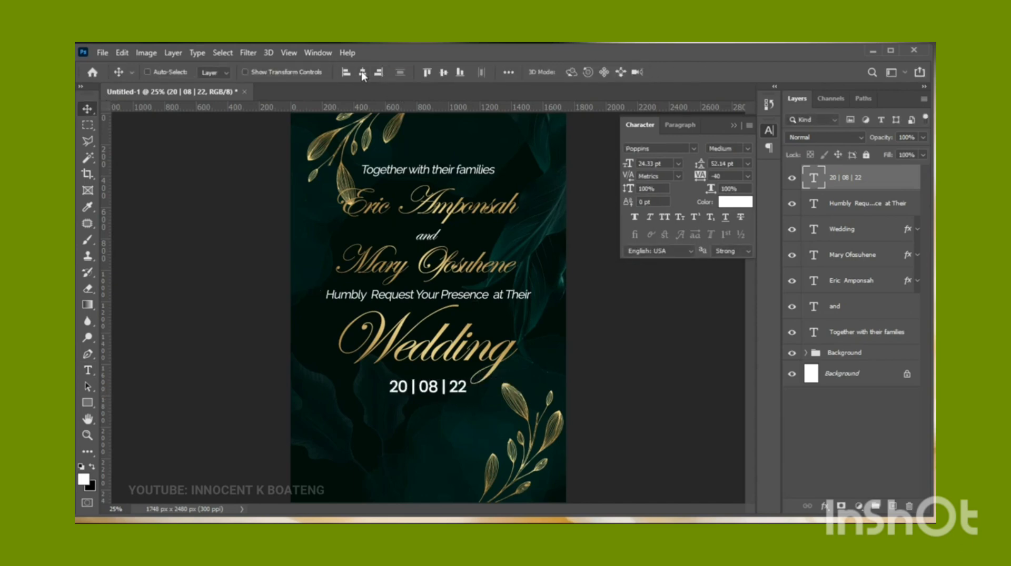
Nudge the date slightly down from "Wedding" and close the character settings.
{"action": "left_click_drag", "start_coordinate": [412, 218], "coordinate": [424, 332]}
{"action": "key", "text": "ctrl+z"}
{"action": "key", "text": "shift+Down"}
{"action": "key", "text": "shift+Down"}
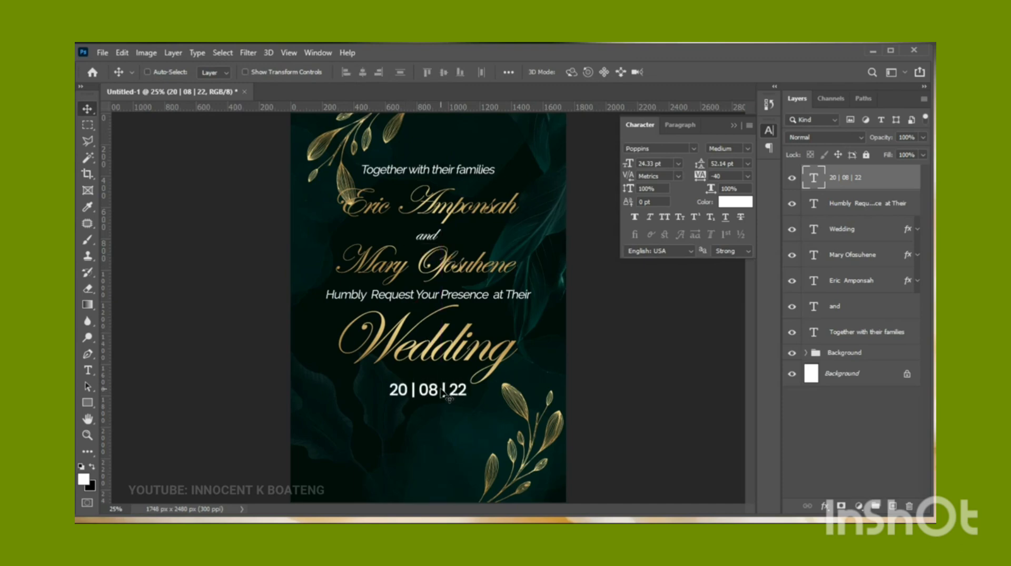
{"action": "left_click", "coordinate": [733, 126]}
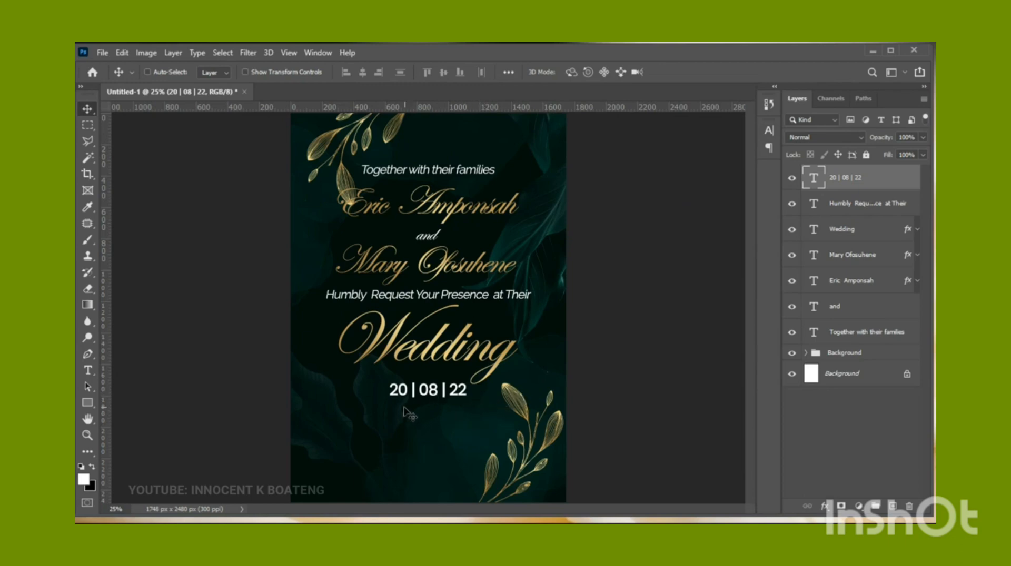
Add a decorative divider below the date as the letter "k" in the Vintage Decorative signs 2 font.
{"action": "key", "text": "t"}
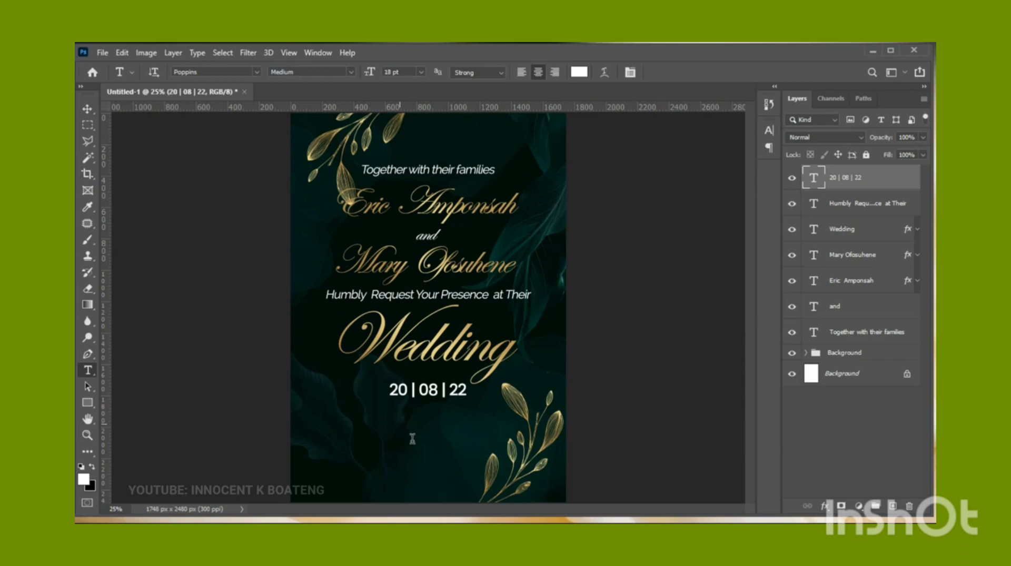
{"action": "left_click", "coordinate": [399, 424]}
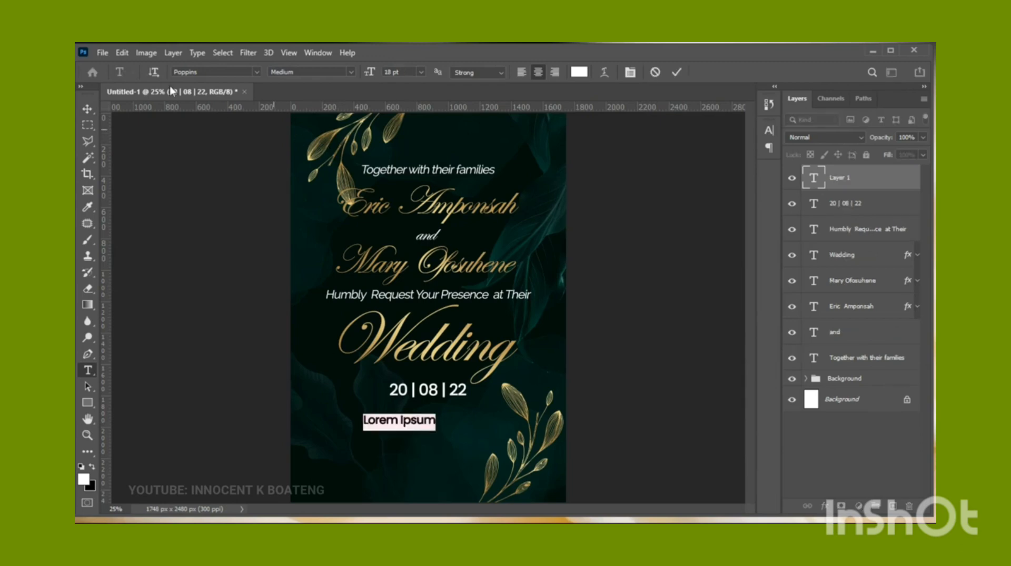
{"action": "left_click", "coordinate": [200, 73]}
{"action": "type", "text": "vinta"}
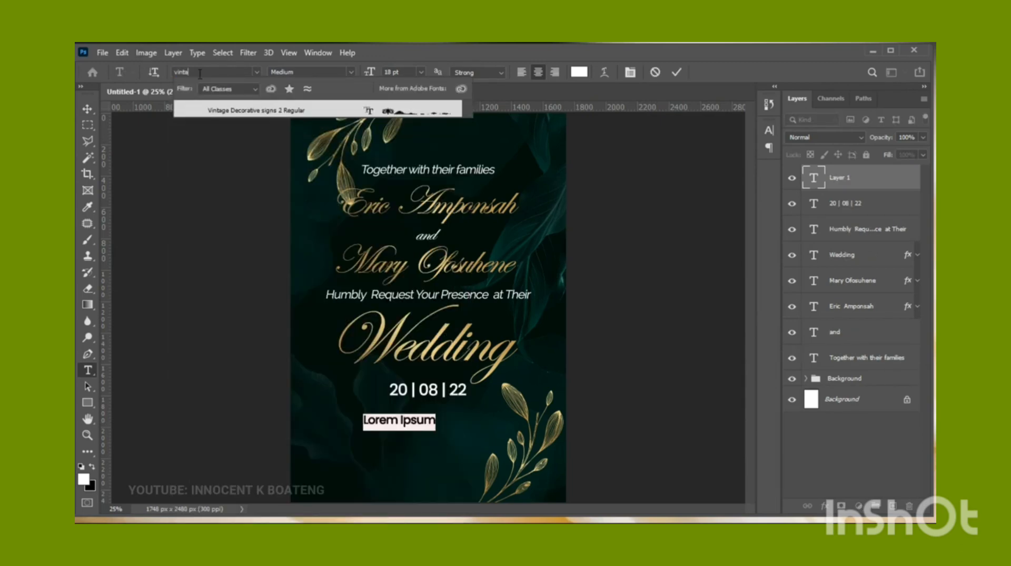
{"action": "left_click", "coordinate": [273, 111]}
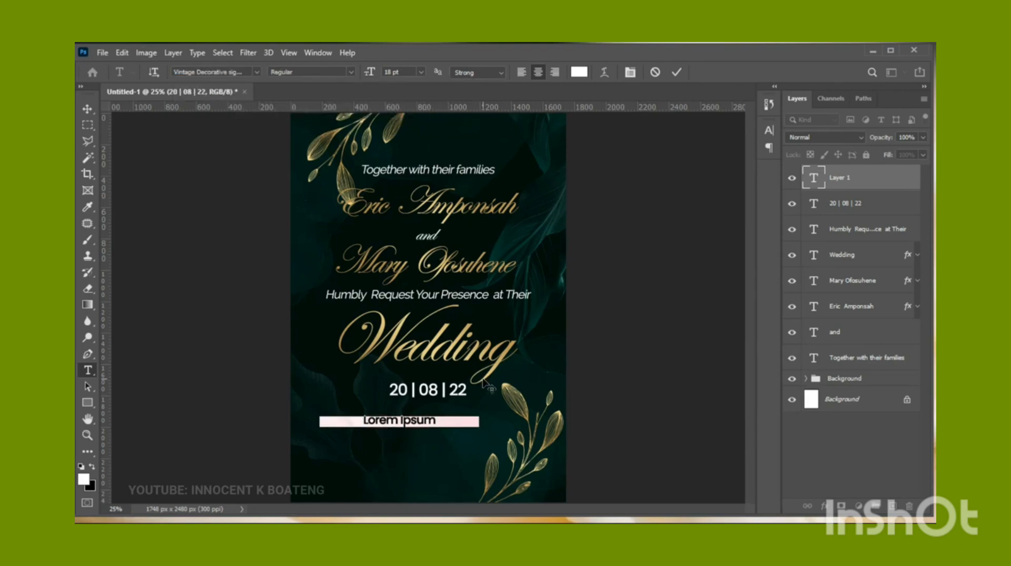
{"action": "key", "text": "BackSpace"}
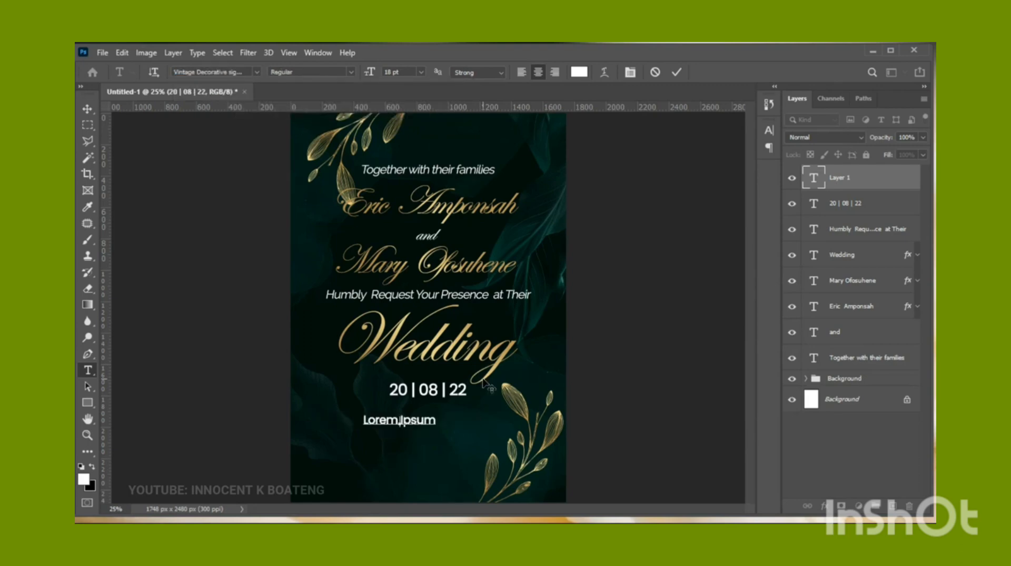
{"action": "type", "text": "k"}
{"action": "left_click", "coordinate": [88, 109]}
Enlarge the divider ornament to slightly wider than the date and place it between "Wedding" and the date.
{"action": "key", "text": "ctrl+t"}
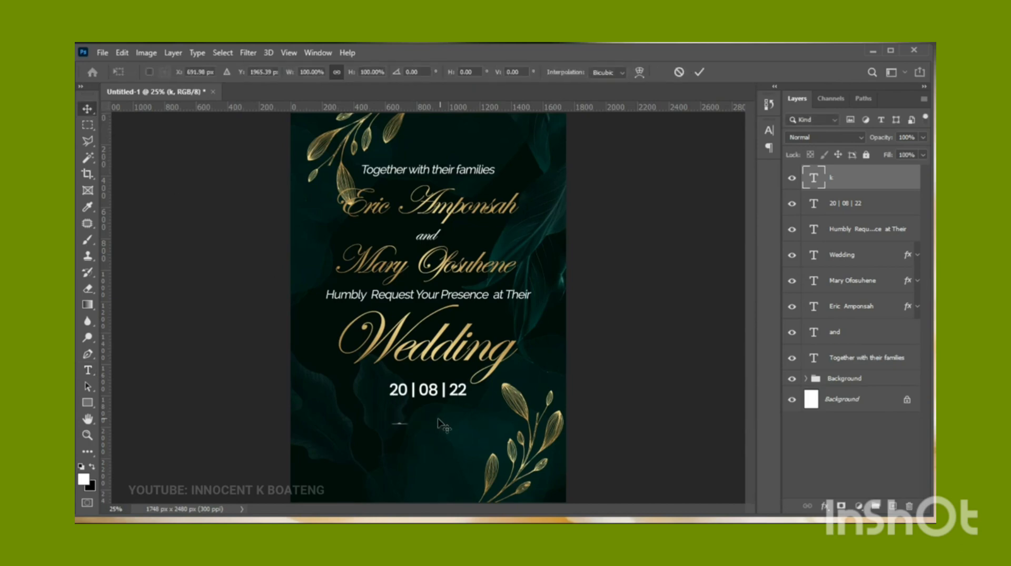
{"action": "left_click_drag", "start_coordinate": [410, 418], "coordinate": [518, 379]}
{"action": "key", "text": "Return"}
{"action": "mouse_move", "coordinate": [473, 428]}
{"action": "left_mouse_down"}
{"action": "mouse_move", "coordinate": [453, 393]}
{"action": "mouse_move", "coordinate": [462, 400]}
{"action": "left_mouse_up"}
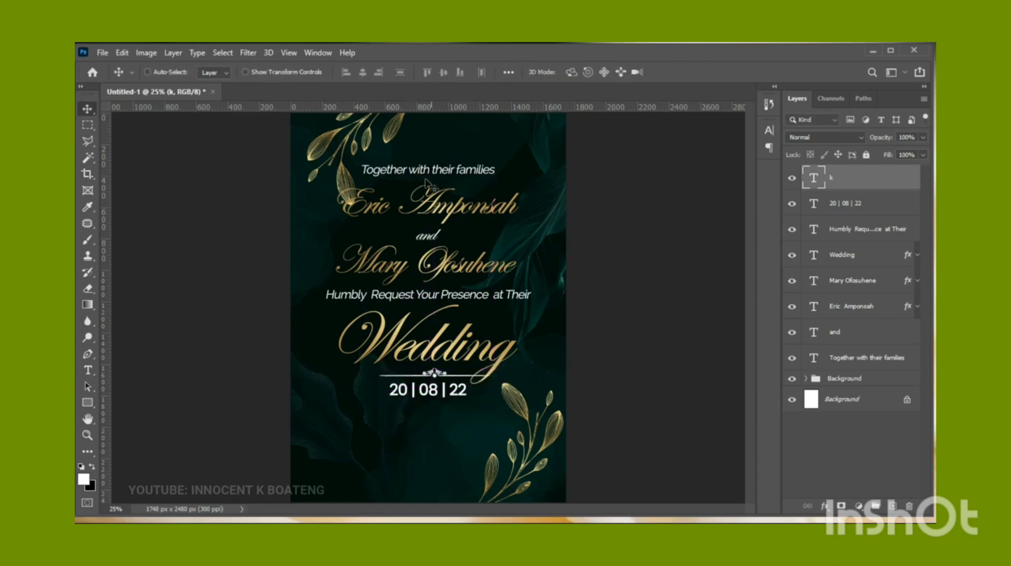
Centre the divider horizontally, then duplicate it, flip the copy vertically and place it just below the date.
{"action": "left_click", "coordinate": [363, 73]}
{"action": "key", "text": "ctrl+j"}
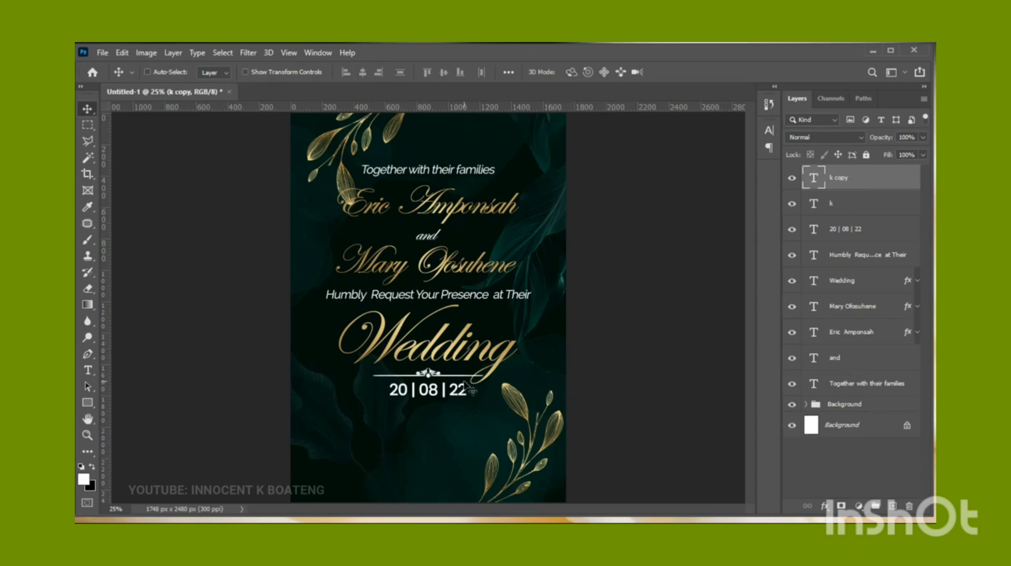
{"action": "key", "text": "ctrl+t"}
{"action": "right_click", "coordinate": [465, 386]}
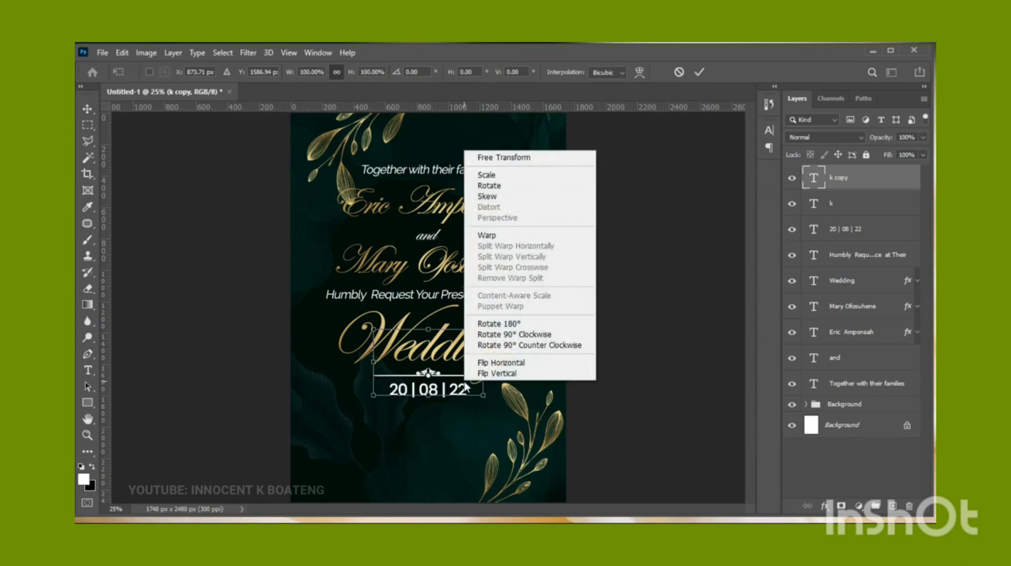
{"action": "left_click", "coordinate": [502, 375]}
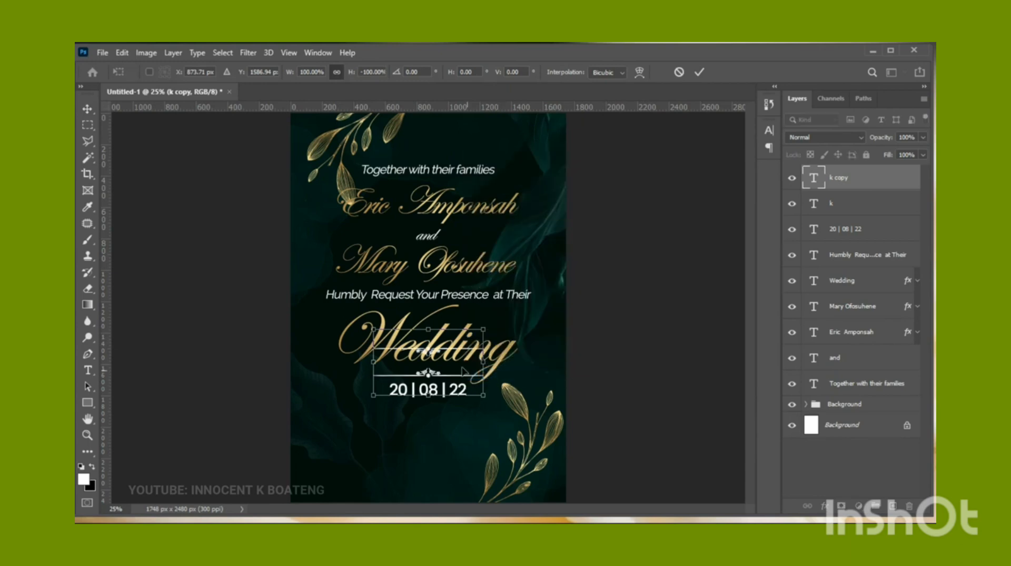
{"action": "key", "text": "Return"}
{"action": "left_click_drag", "start_coordinate": [464, 358], "coordinate": [456, 410]}
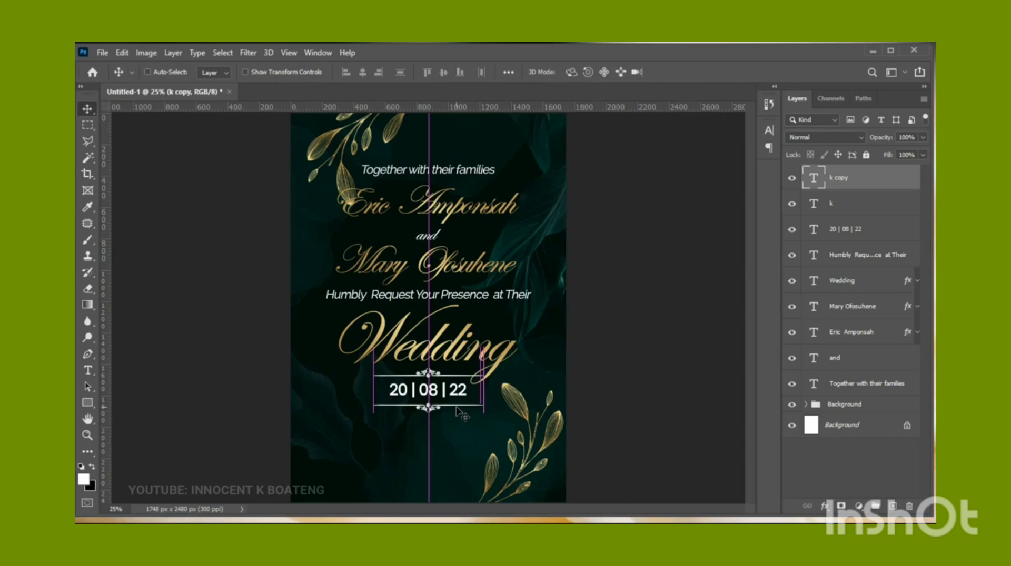
Nudge the date and both divider ornaments together slightly down from "Wedding".
{"action": "left_click", "coordinate": [872, 240], "text": "shift"}
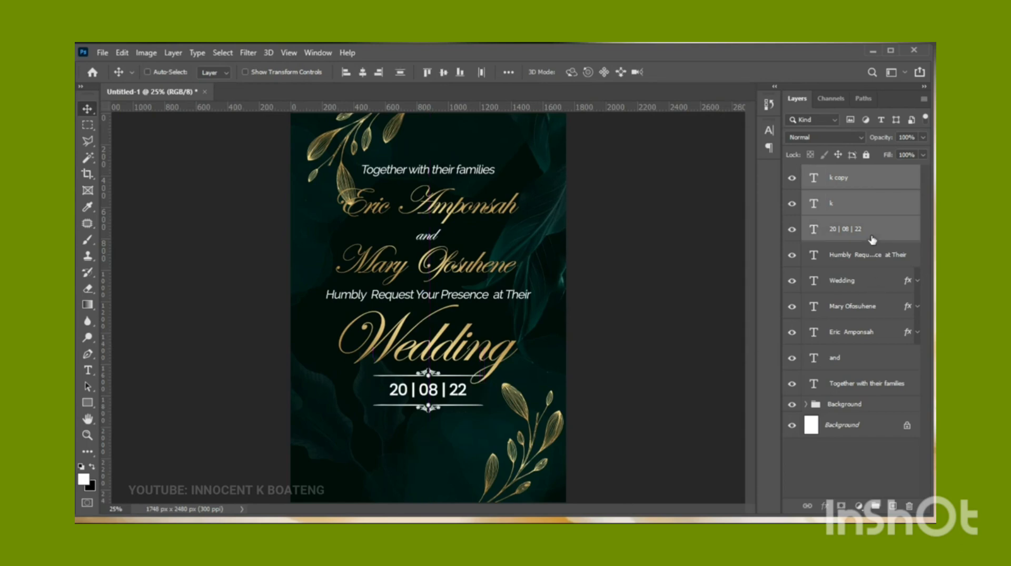
{"action": "key", "text": "shift+Down"}
{"action": "key", "text": "shift+Down"}
{"action": "key", "text": "shift+Down"}
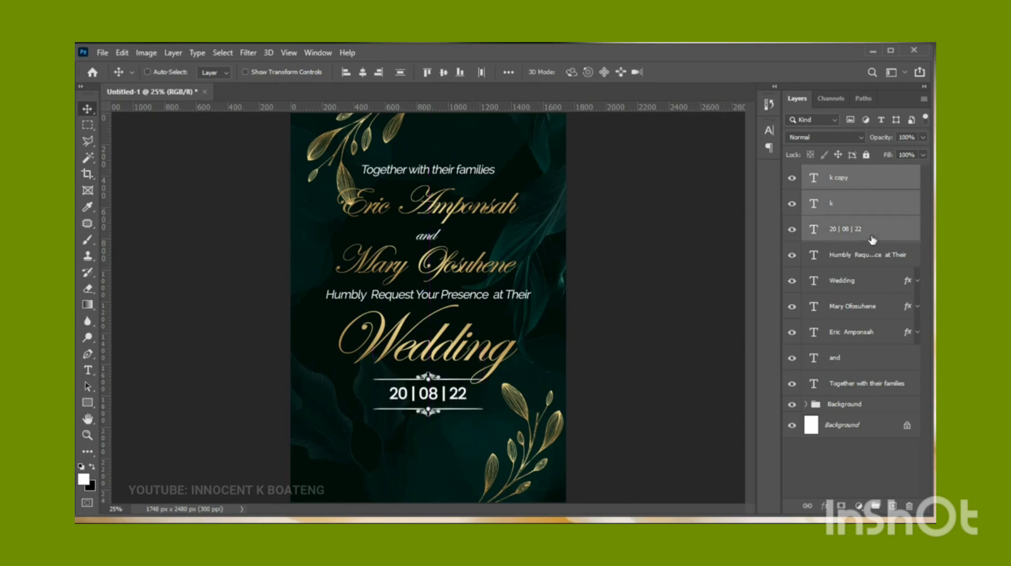
Group the date and both dividers and name the group "Date".
{"action": "key", "text": "ctrl+g"}
{"action": "double_click", "coordinate": [839, 172]}
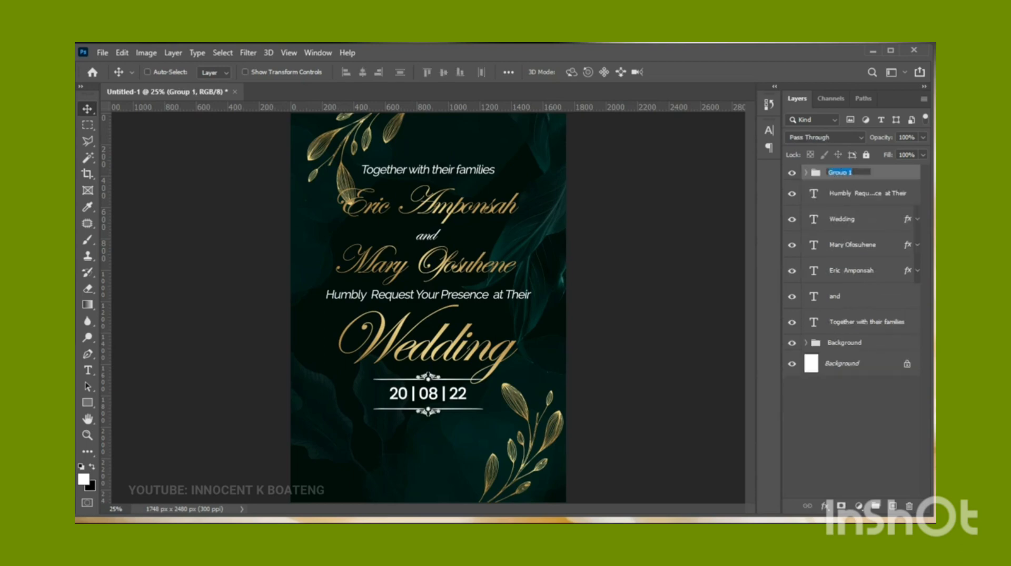
{"action": "type", "text": "Date"}
{"action": "key", "text": "Return"}
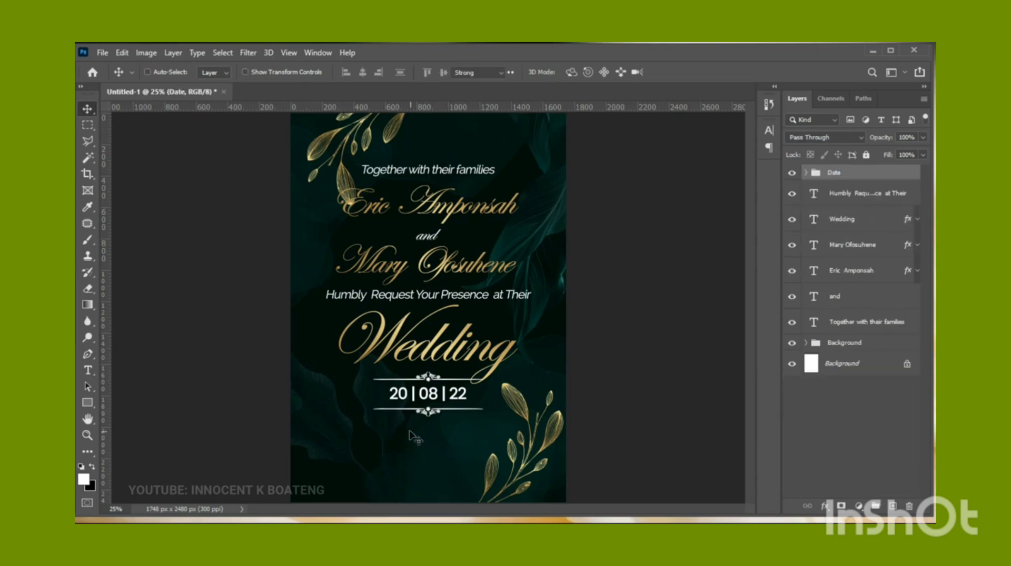
Add a new text object in 18 pt Poppins Regular in the empty area below the date.
{"action": "key", "text": "t"}
{"action": "left_click", "coordinate": [396, 445]}
{"action": "left_click", "coordinate": [213, 71]}
{"action": "type", "text": "poppin"}
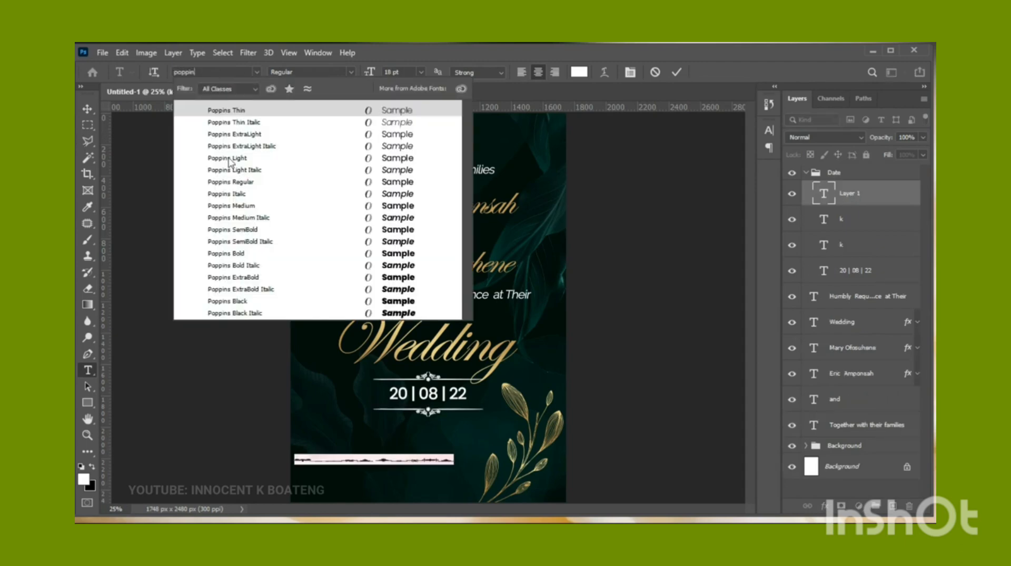
{"action": "left_click", "coordinate": [243, 187]}
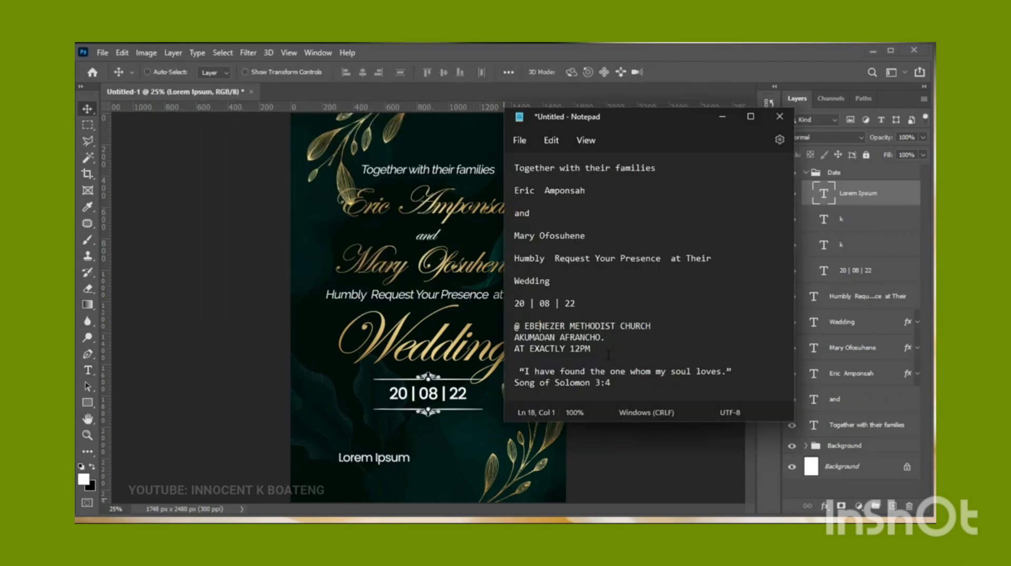
Replace the placeholder text with the three venue and time lines from Notepad and place them below the lower divider.
{"action": "left_click_drag", "start_coordinate": [608, 354], "coordinate": [514, 326]}
{"action": "key", "text": "ctrl+c"}
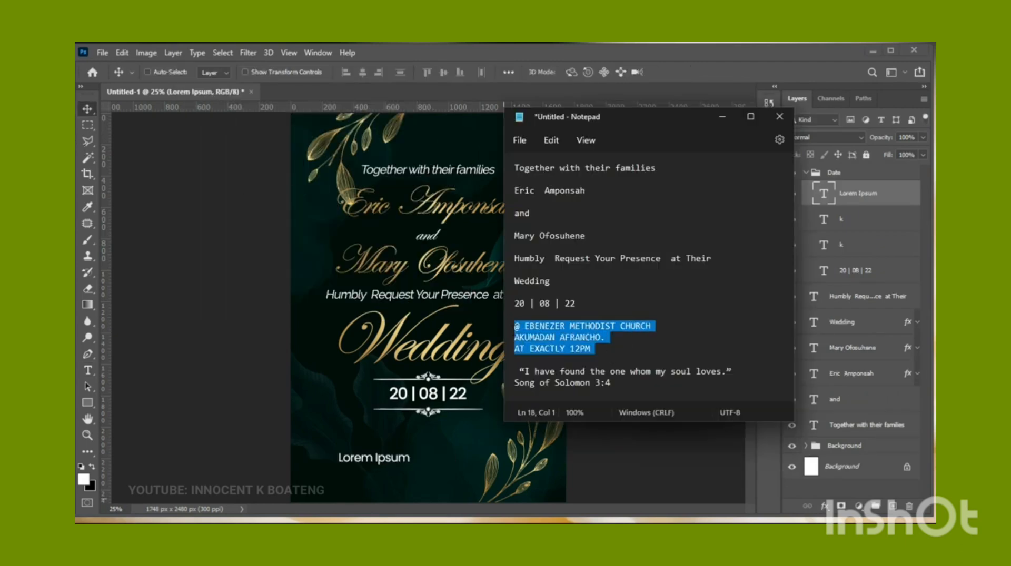
{"action": "double_click", "coordinate": [381, 462]}
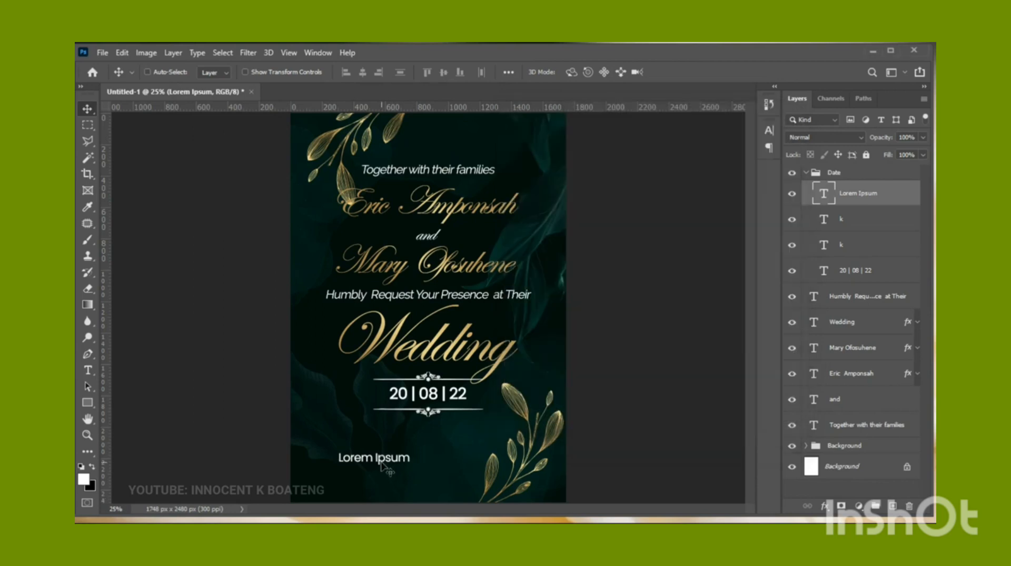
{"action": "key", "text": "ctrl+v"}
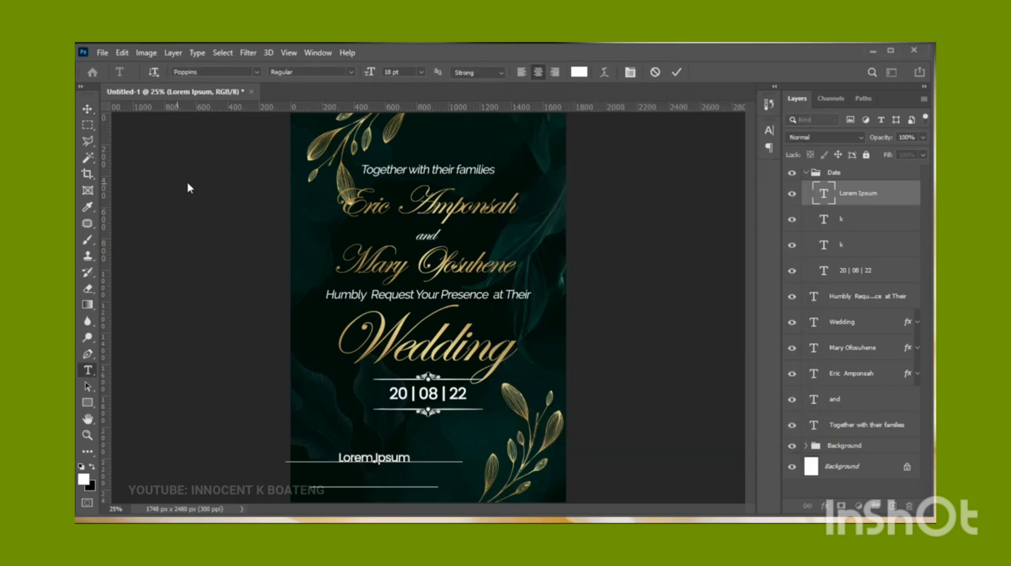
{"action": "left_click", "coordinate": [87, 109]}
{"action": "left_click_drag", "start_coordinate": [364, 482], "coordinate": [422, 445]}
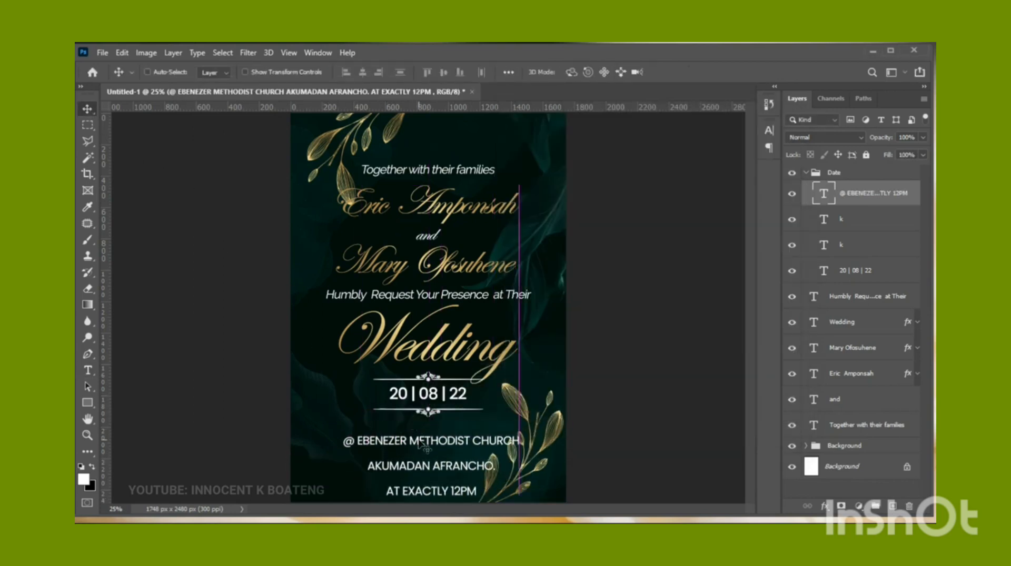
Tighten the venue text's line spacing to 23 pt.
{"action": "double_click", "coordinate": [442, 452]}
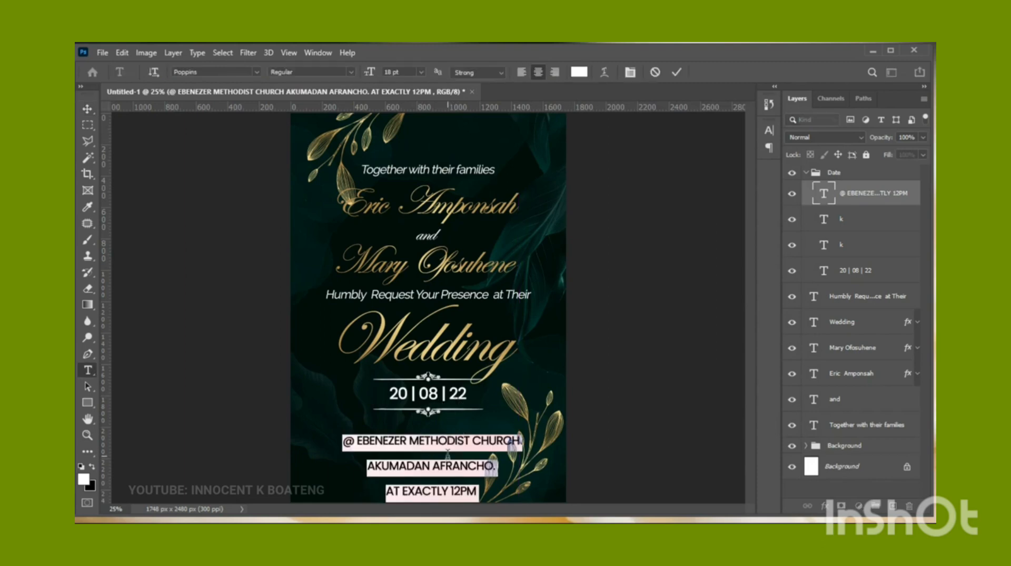
{"action": "left_click", "coordinate": [630, 73]}
{"action": "left_click_drag", "start_coordinate": [695, 167], "coordinate": [690, 166]}
{"action": "left_click", "coordinate": [88, 110]}
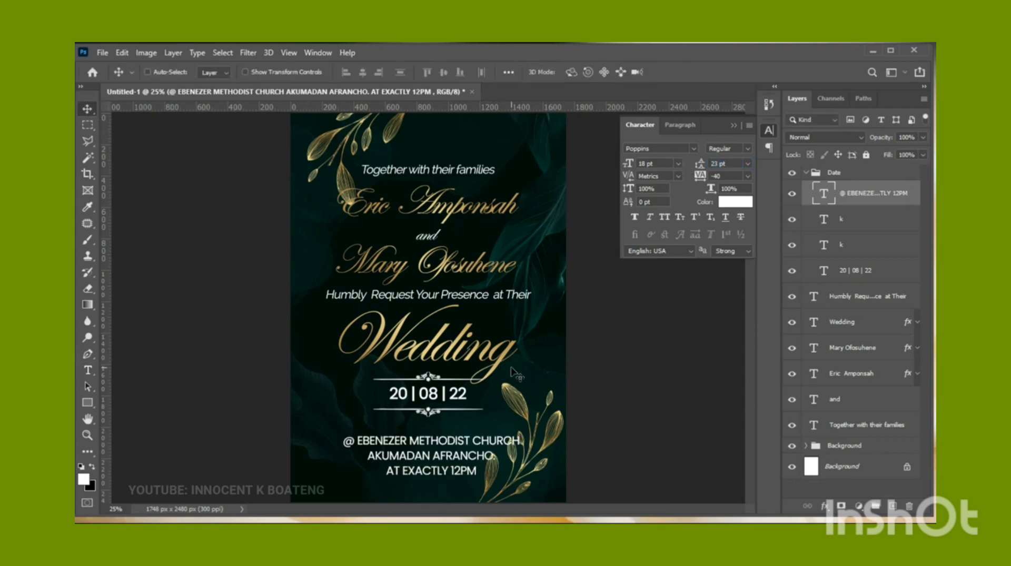
Shrink the venue text to 13.79 pt, centre it horizontally on the page and shift it slightly up.
{"action": "key", "text": "ctrl+t"}
{"action": "left_click_drag", "start_coordinate": [519, 496], "coordinate": [480, 477]}
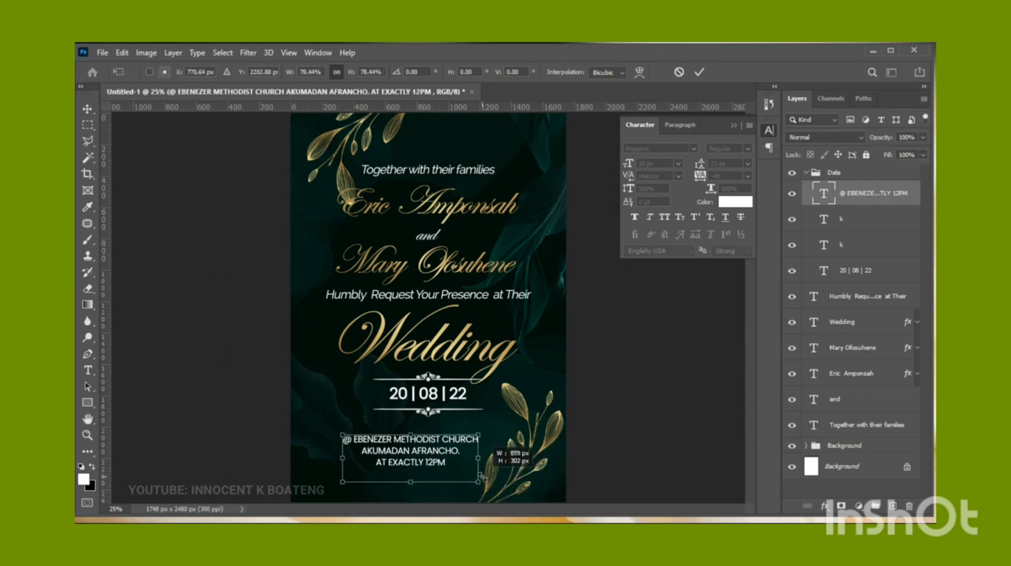
{"action": "key", "text": "Escape"}
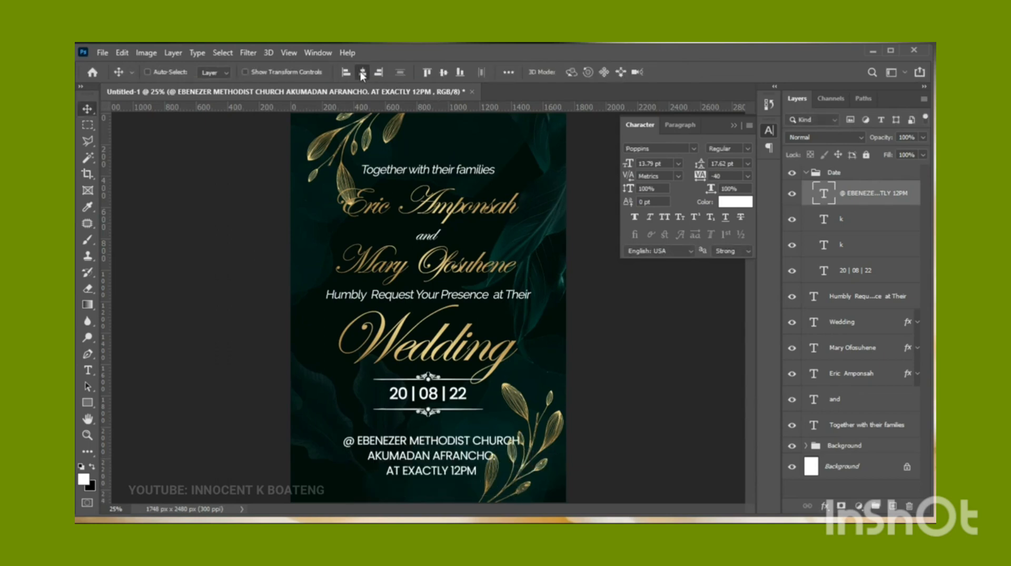
{"action": "left_click", "coordinate": [362, 76]}
{"action": "key", "text": "ctrl+plus"}
{"action": "scroll", "coordinate": [468, 337], "scroll_direction": "down", "scroll_amount": 3}
{"action": "mouse_move", "coordinate": [472, 348]}
{"action": "left_mouse_down"}
{"action": "mouse_move", "coordinate": [471, 335]}
{"action": "mouse_move", "coordinate": [472, 344]}
{"action": "left_mouse_up"}
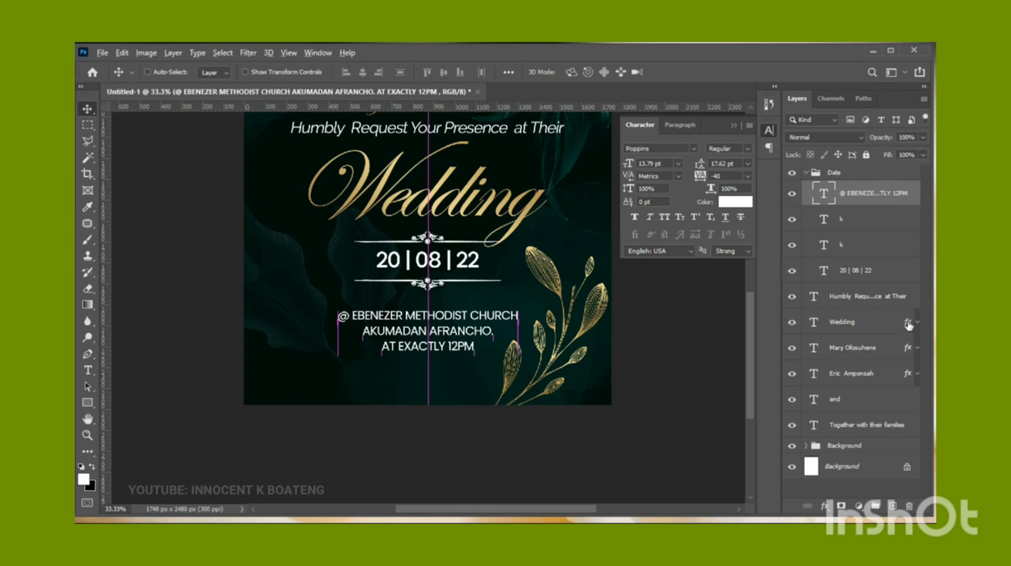
Copy the gold gradient overlay from "Wedding" to the venue text and nudge the text slightly up towards the date.
{"action": "left_click_drag", "start_coordinate": [908, 325], "coordinate": [909, 203]}
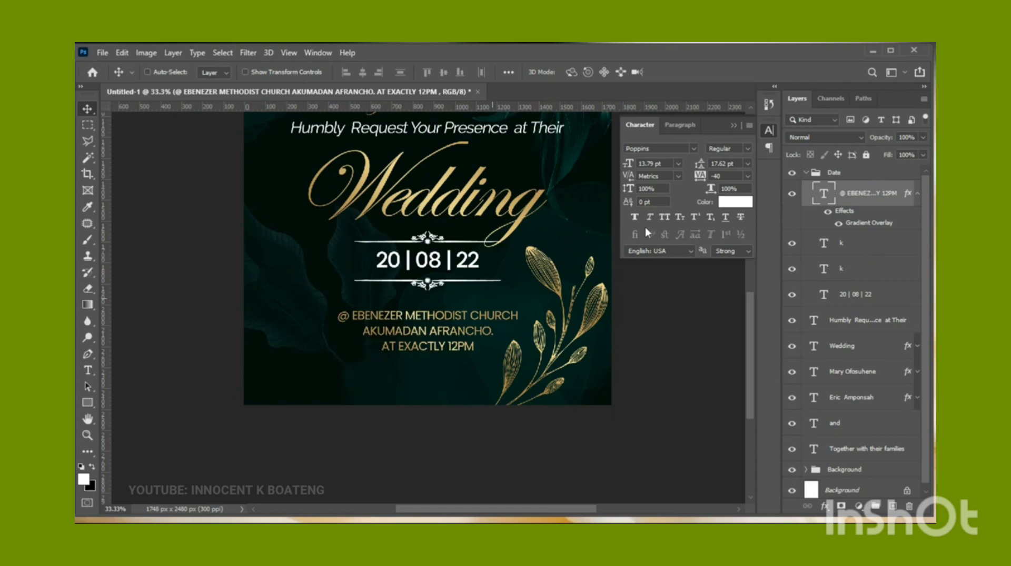
{"action": "left_click", "coordinate": [736, 124]}
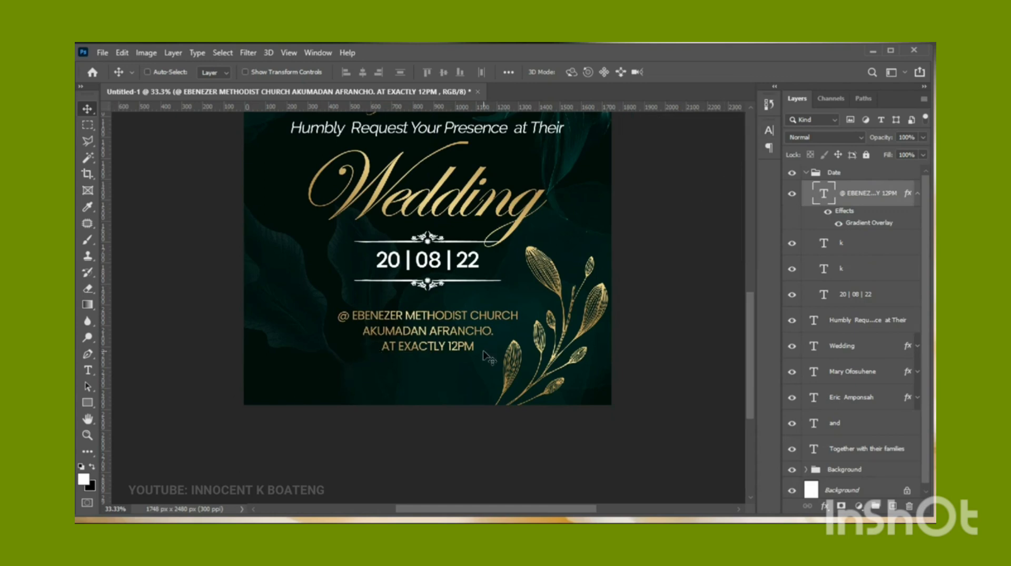
{"action": "key", "text": "Up"}
{"action": "key", "text": "Up"}
{"action": "key", "text": "Up"}
{"action": "key", "text": "Up"}
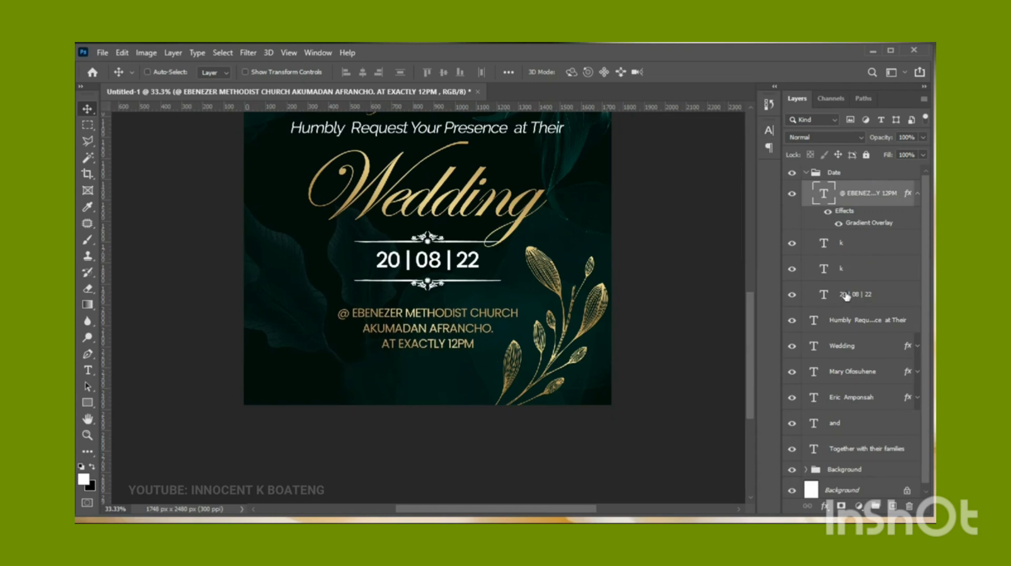
{"action": "left_click", "coordinate": [919, 198]}
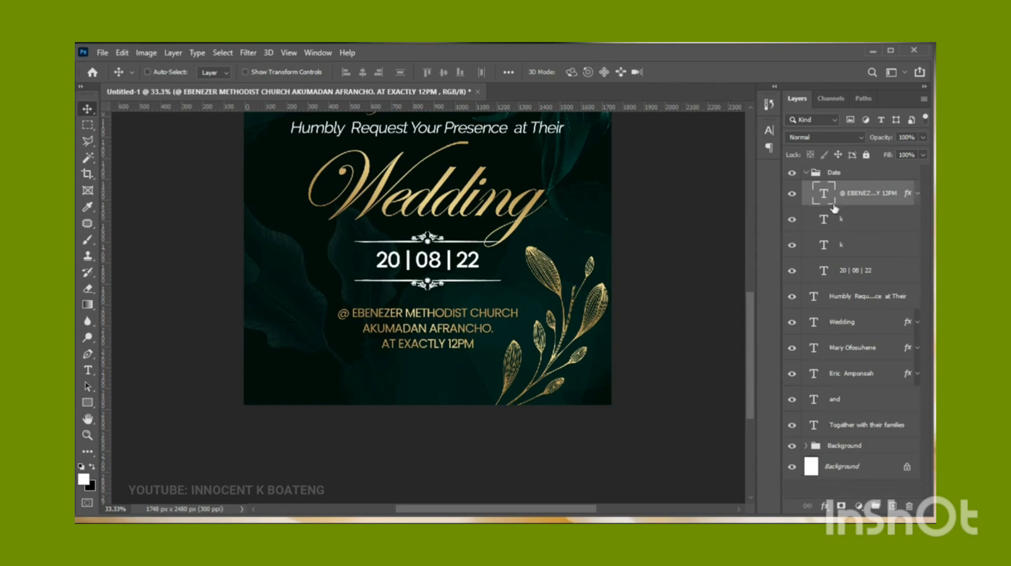
Duplicate the venue text below itself and replace the copy with the Song of Solomon 3:4 quote from Notepad.
{"action": "key", "text": "ctrl+j"}
{"action": "left_click_drag", "start_coordinate": [450, 345], "coordinate": [482, 381]}
{"action": "key", "text": "alt+Tab"}
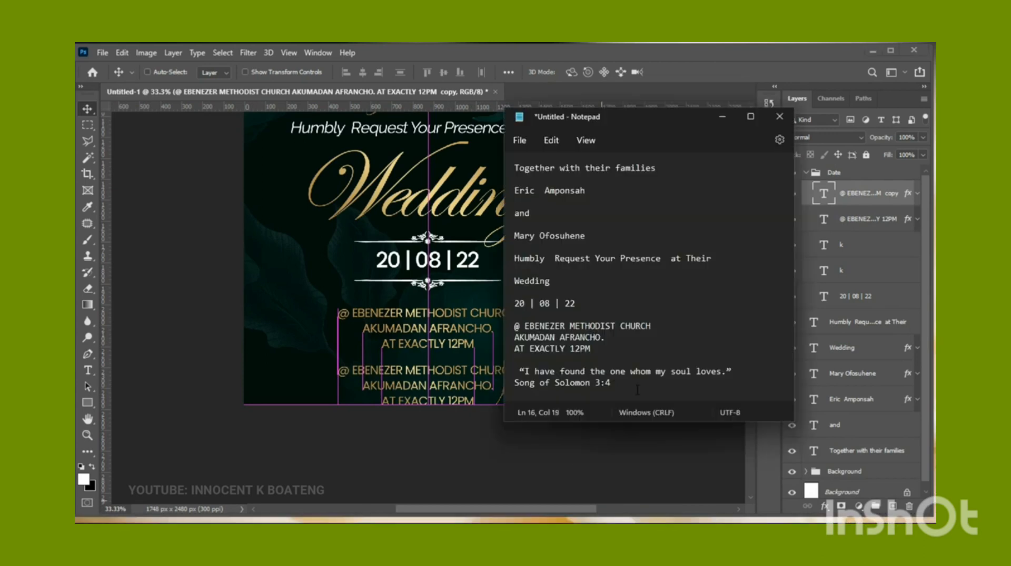
{"action": "left_click_drag", "start_coordinate": [624, 384], "coordinate": [512, 370]}
{"action": "key", "text": "ctrl+c"}
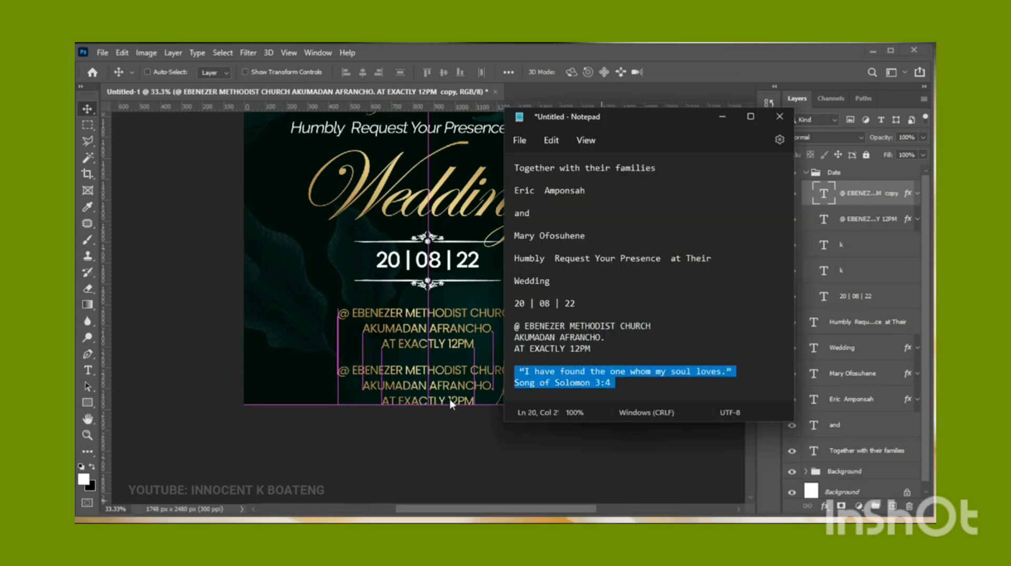
{"action": "key", "text": "alt+Tab"}
{"action": "double_click", "coordinate": [442, 383]}
{"action": "key", "text": "ctrl+v"}
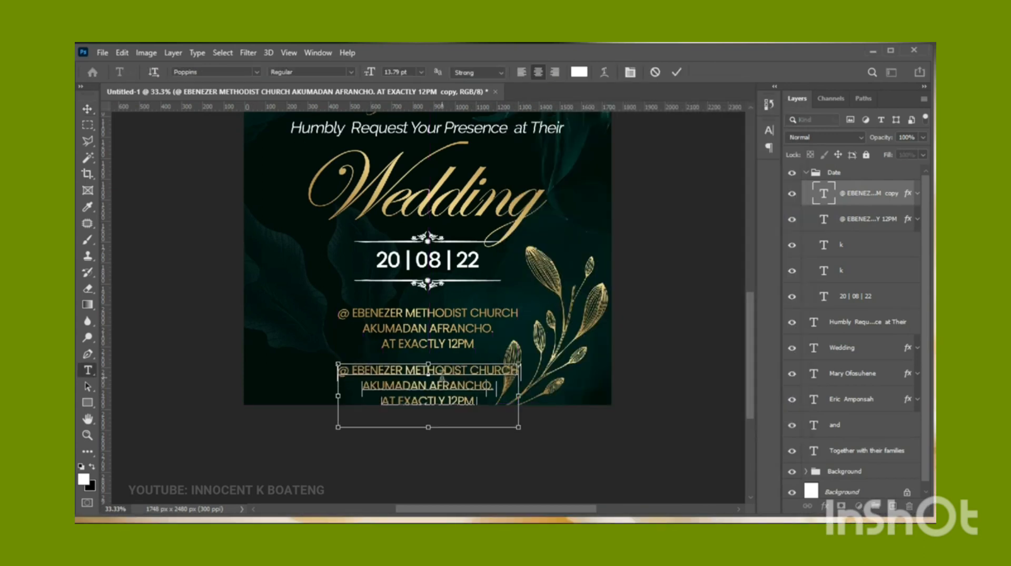
{"action": "left_click", "coordinate": [87, 109]}
Scale the Bible quote down to about 73.5%, or 10.14 pt, and centre it horizontally on the page.
{"action": "key", "text": "ctrl+t"}
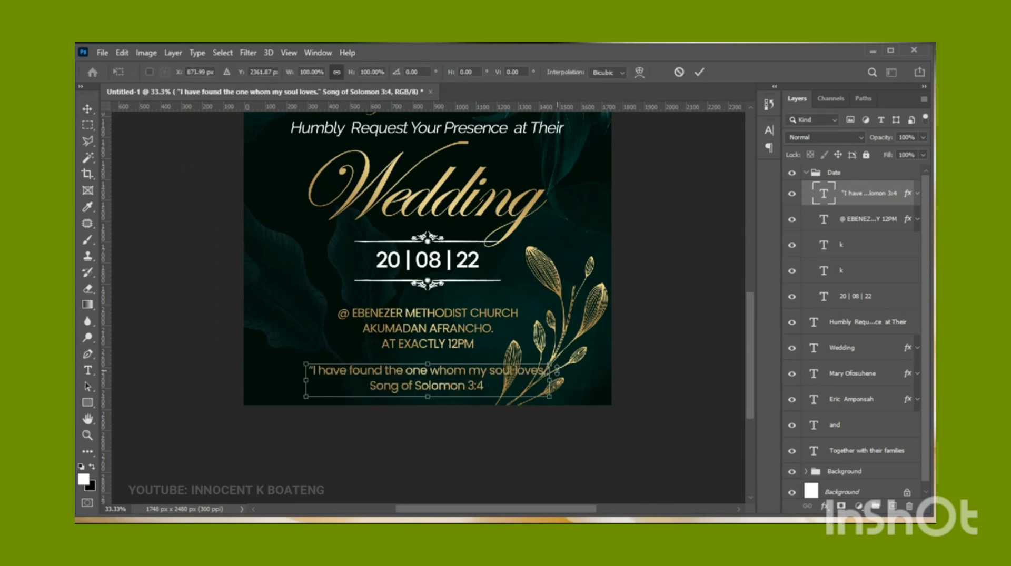
{"action": "left_click_drag", "start_coordinate": [547, 362], "coordinate": [484, 368]}
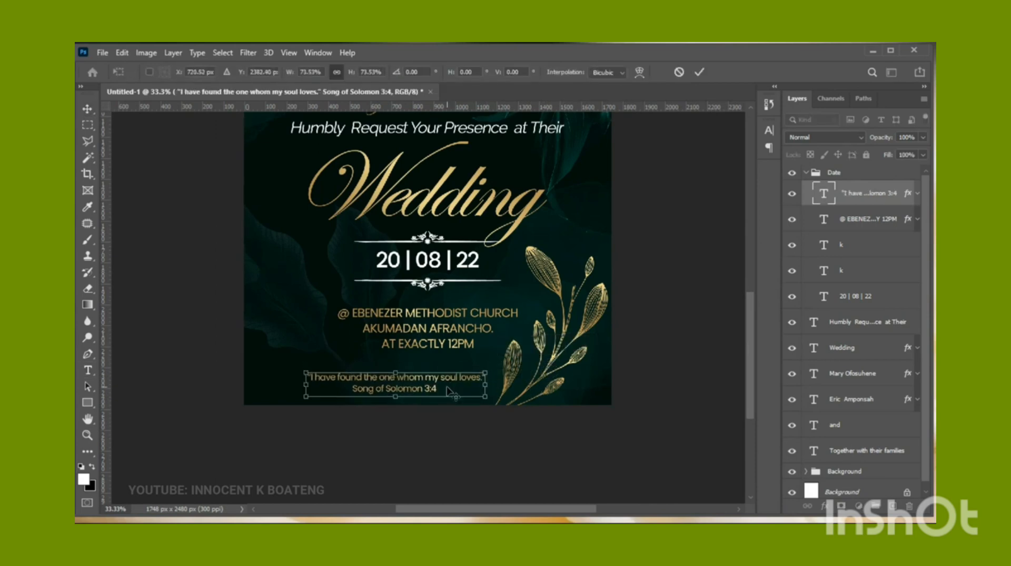
{"action": "key", "text": "Return"}
{"action": "left_click", "coordinate": [362, 74]}
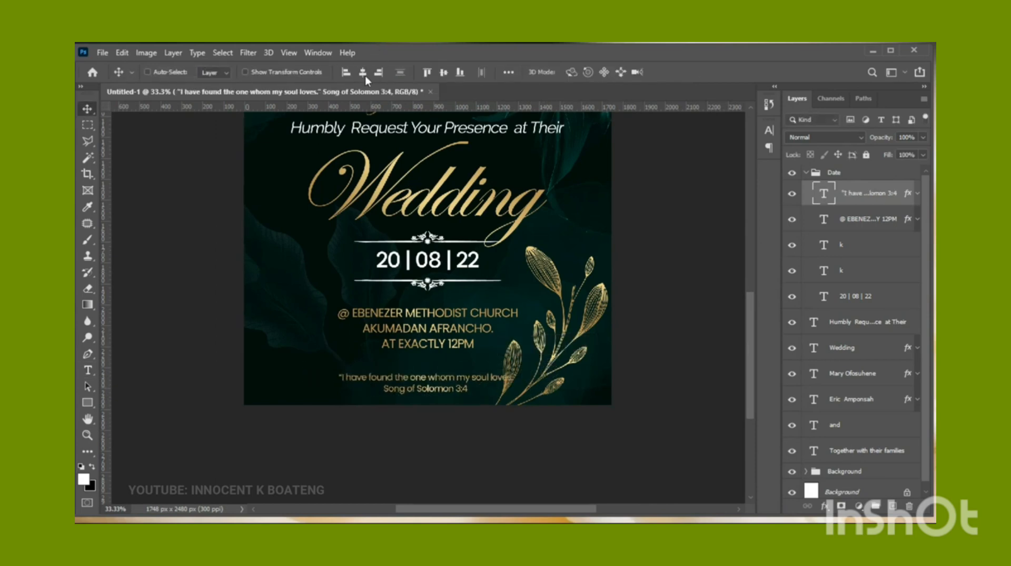
Clear the gold layer style from the Bible quote so it is plain white.
{"action": "left_click", "coordinate": [842, 220]}
{"action": "left_click", "coordinate": [866, 195]}
{"action": "right_click", "coordinate": [859, 198]}
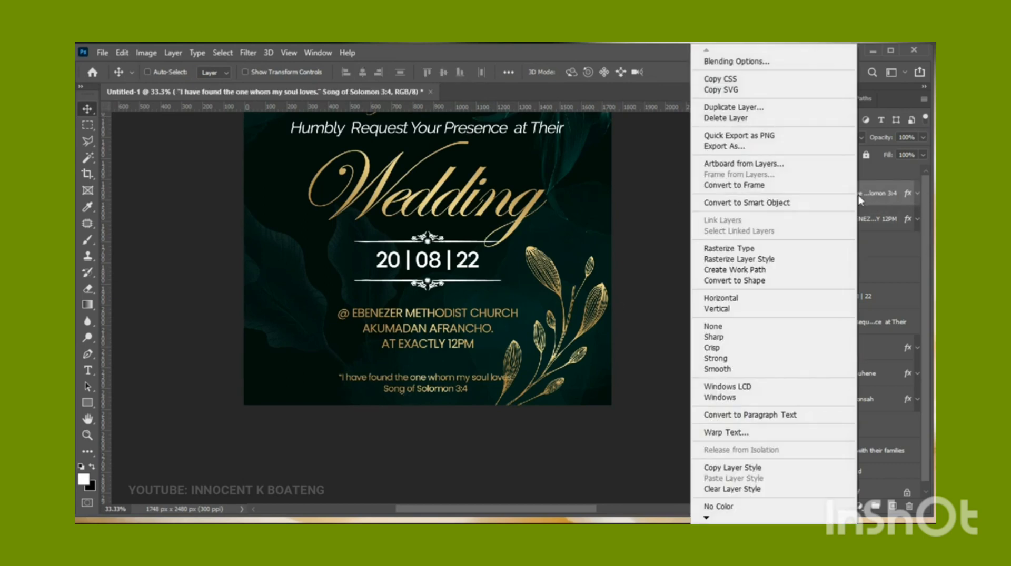
{"action": "left_click", "coordinate": [736, 489]}
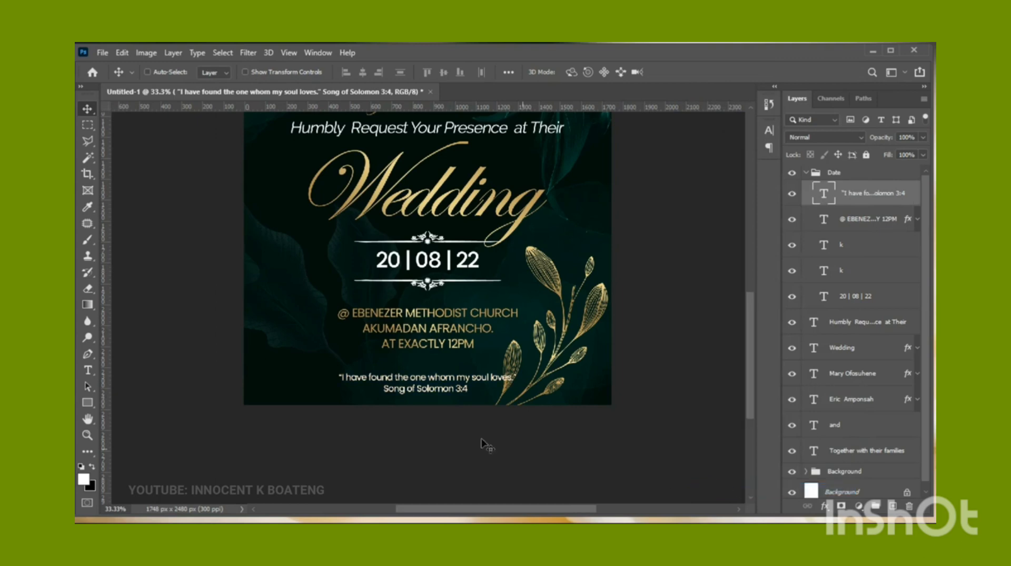
Set the Bible quote to Poppins Medium with faux italic.
{"action": "double_click", "coordinate": [441, 391]}
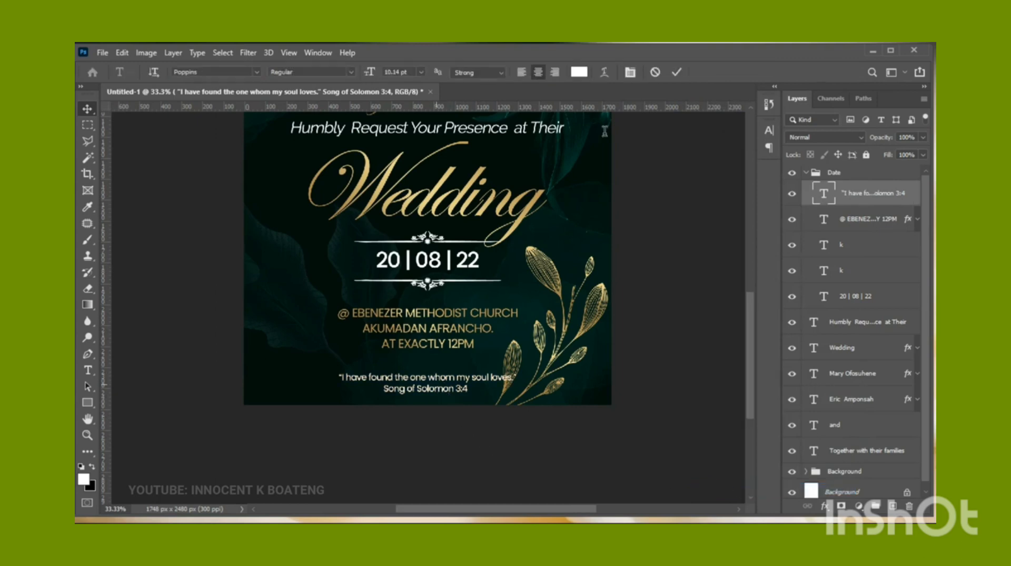
{"action": "left_click", "coordinate": [629, 74]}
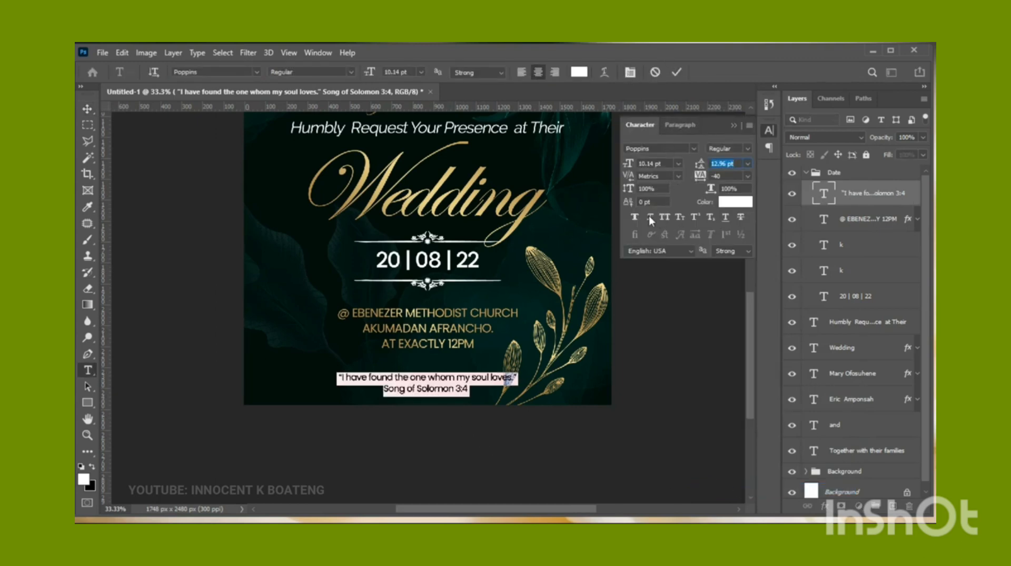
{"action": "left_click", "coordinate": [351, 72]}
{"action": "left_click", "coordinate": [294, 165]}
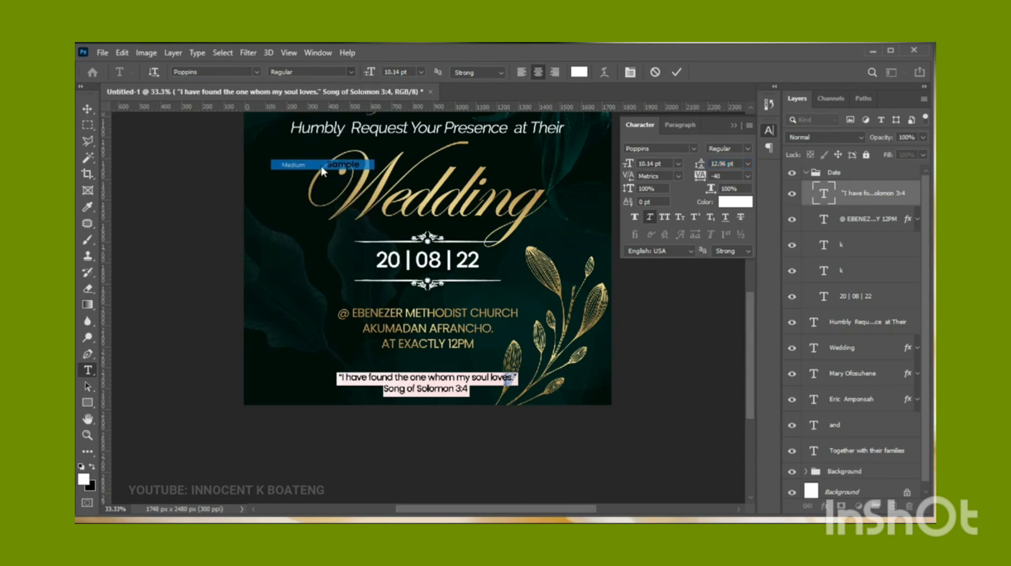
{"action": "left_click", "coordinate": [88, 110]}
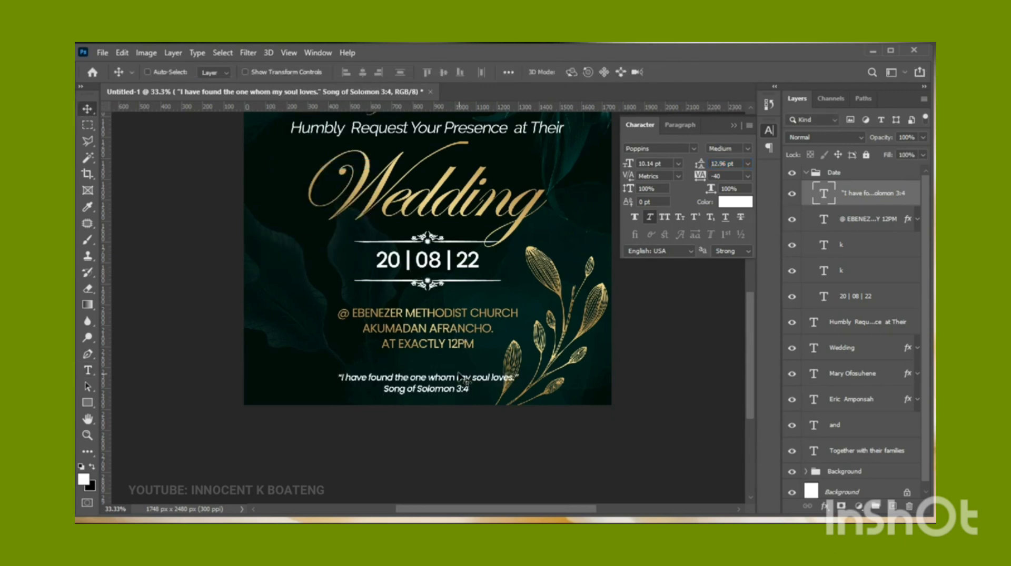
Group all the text layers, from the Bible quote to "Together with their families", and name the group "Text".
{"action": "key", "text": "ctrl+minus"}
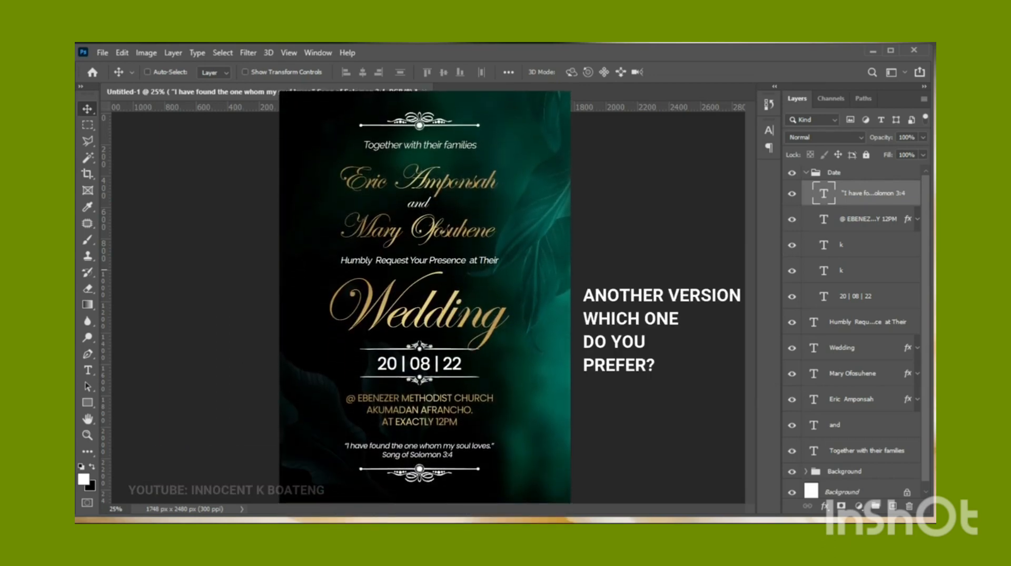
{"action": "left_click", "coordinate": [876, 463], "text": "shift"}
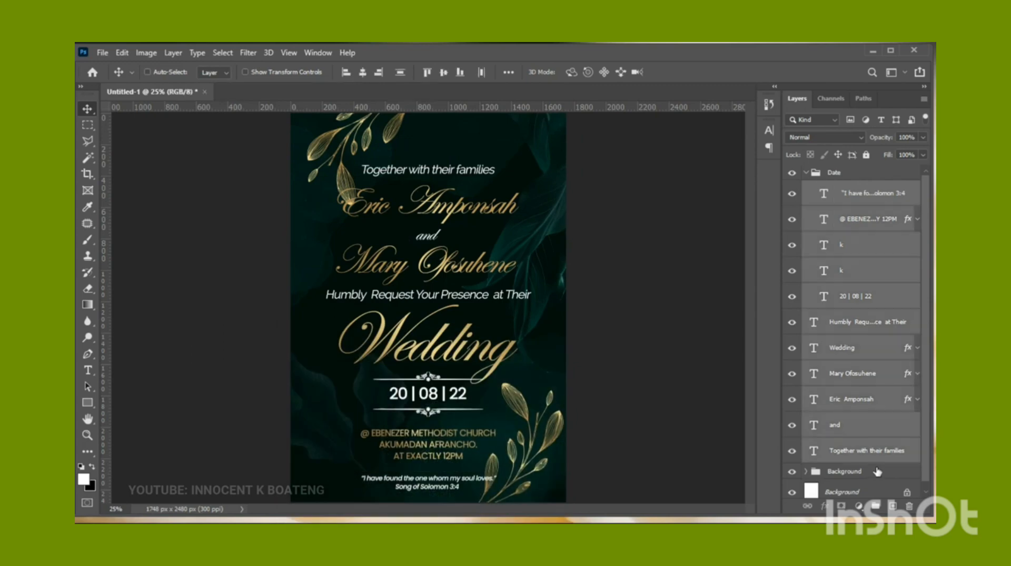
{"action": "key", "text": "ctrl+g"}
{"action": "double_click", "coordinate": [848, 188]}
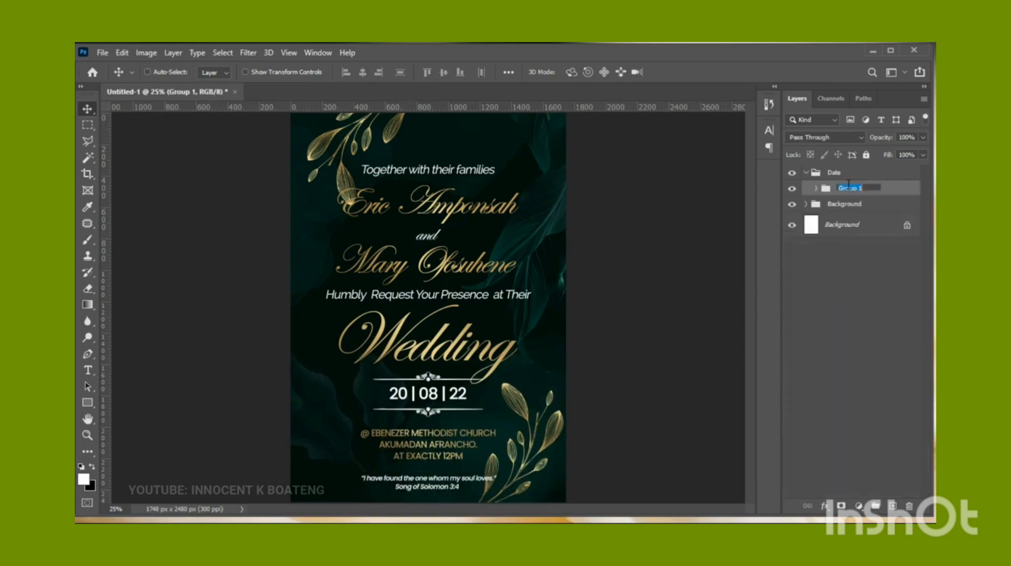
{"action": "type", "text": "Text"}
{"action": "key", "text": "Return"}
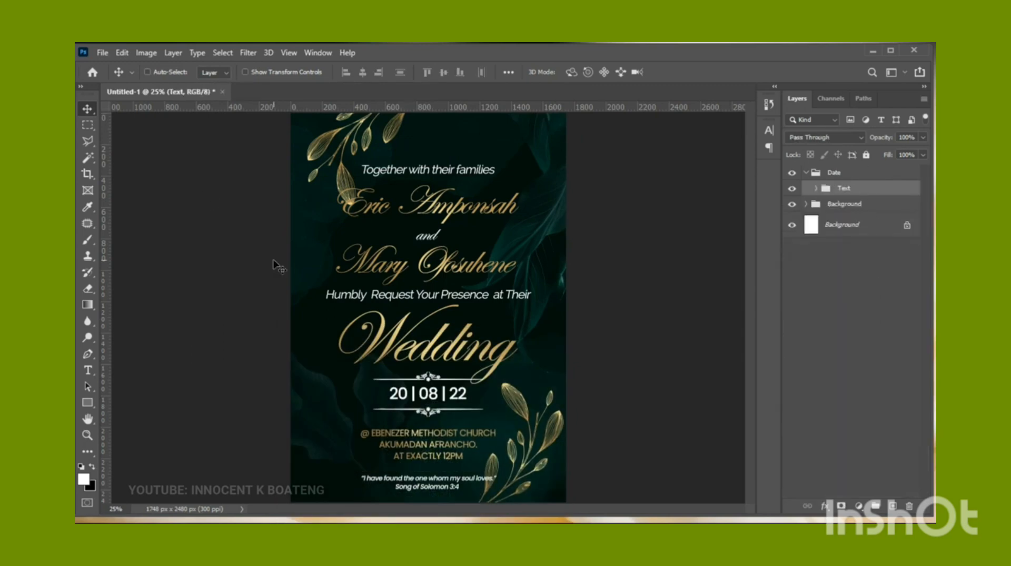